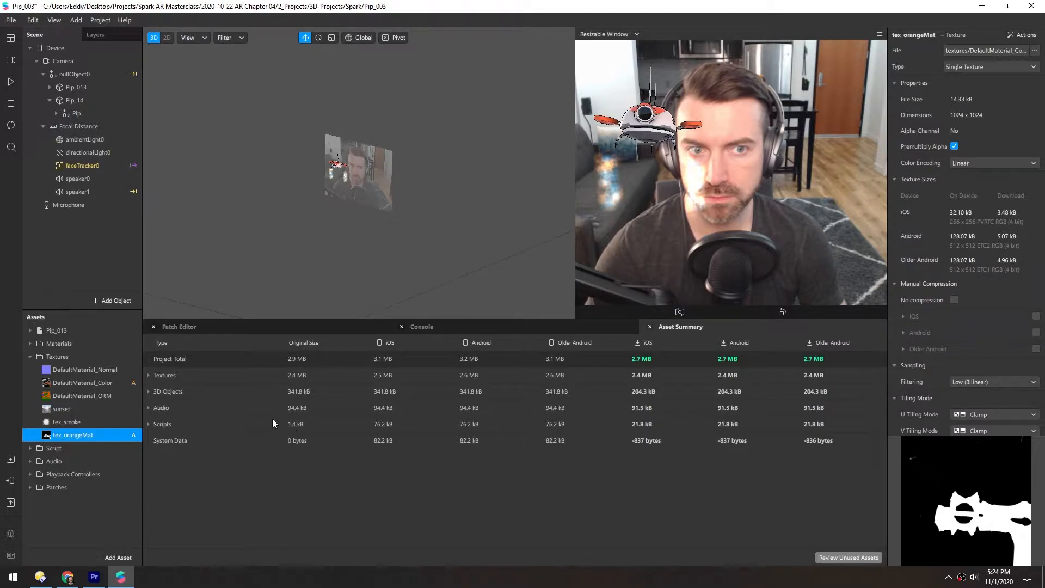
Review the audio, 3D object and texture file sizes in the Asset Summary, sorting the assets by iOS download size.
{"action": "left_click", "coordinate": [147, 407]}
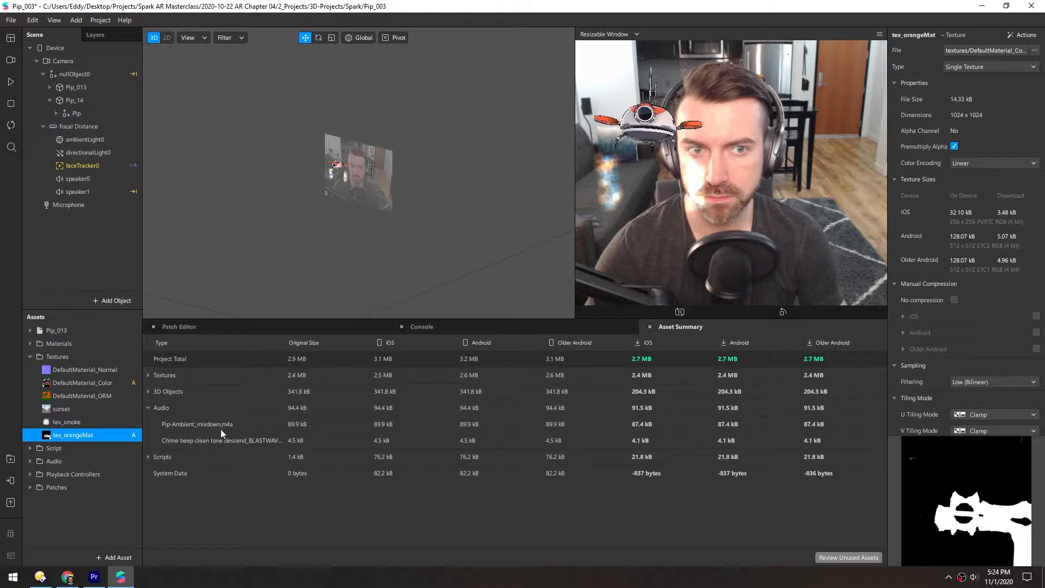
{"action": "left_click", "coordinate": [147, 407]}
{"action": "left_click", "coordinate": [148, 391]}
{"action": "left_click", "coordinate": [246, 408]}
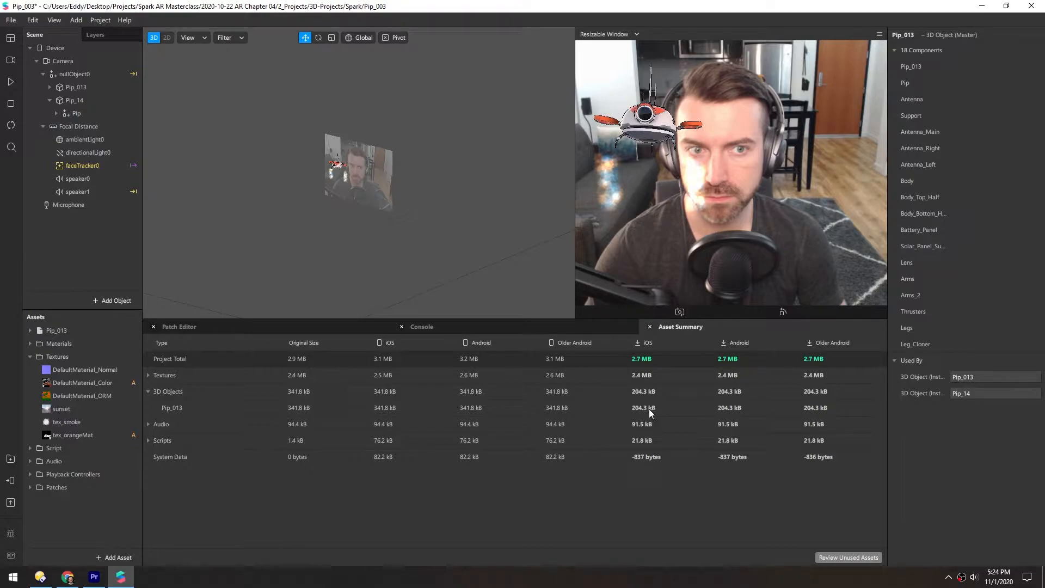
{"action": "left_click", "coordinate": [148, 391]}
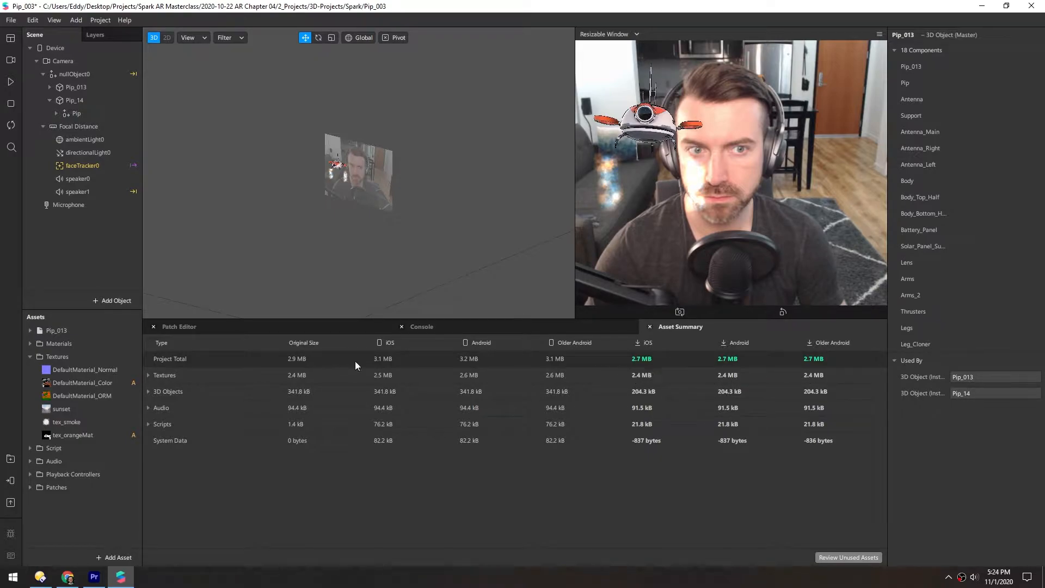
{"action": "left_click", "coordinate": [149, 375]}
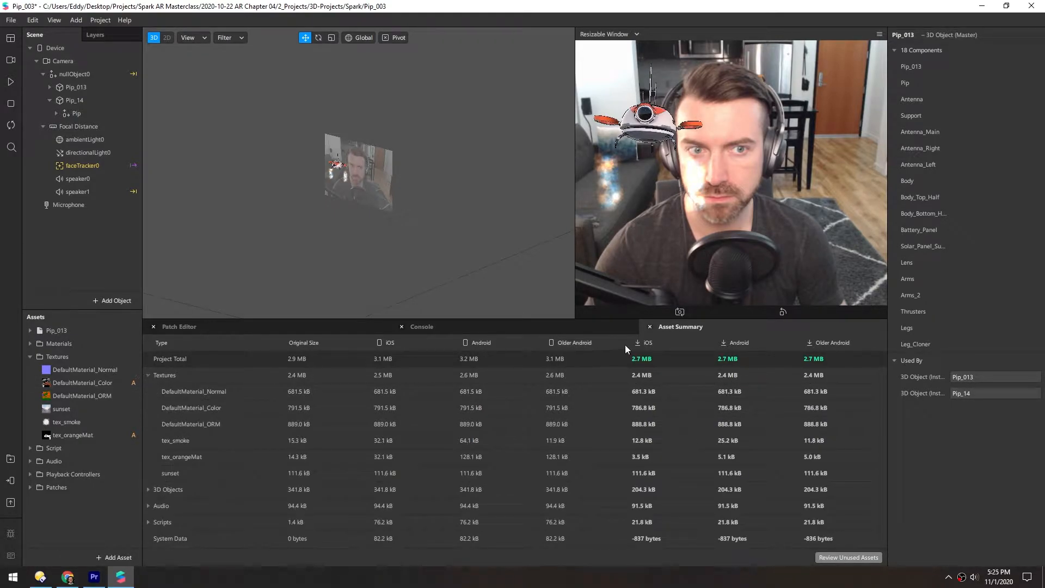
{"action": "left_click", "coordinate": [647, 344]}
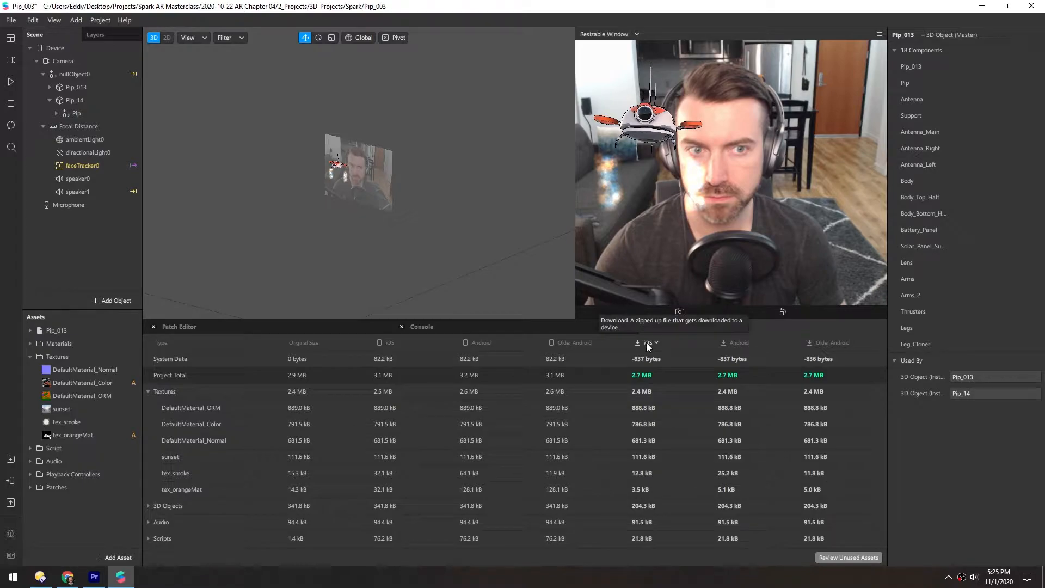
Select the DefaultMaterial Normal, Color and ORM textures and enable manual compression for iOS, Android and Older Android.
{"action": "left_click", "coordinate": [173, 409]}
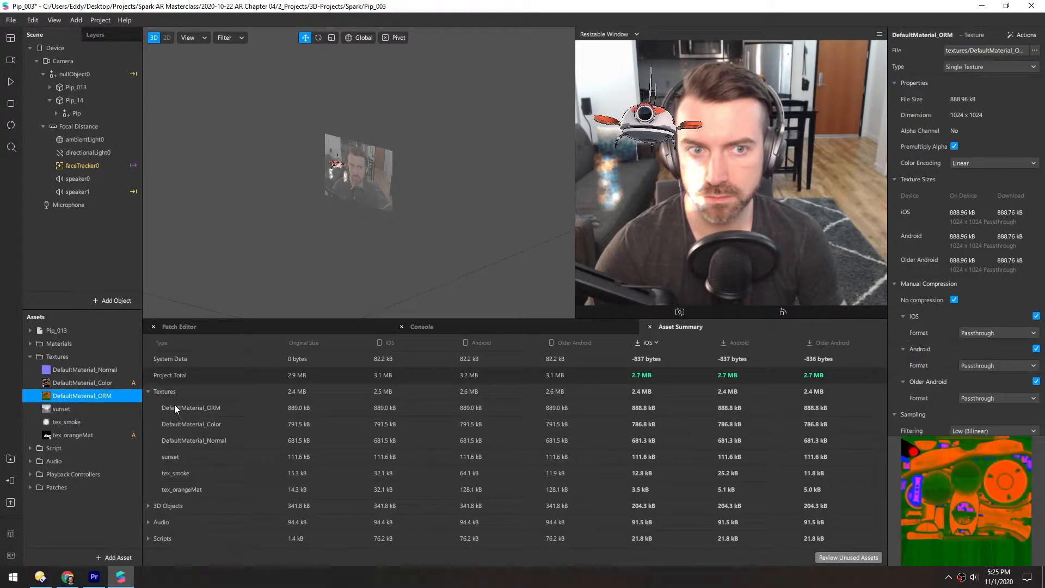
{"action": "left_click", "coordinate": [51, 372], "text": "shift"}
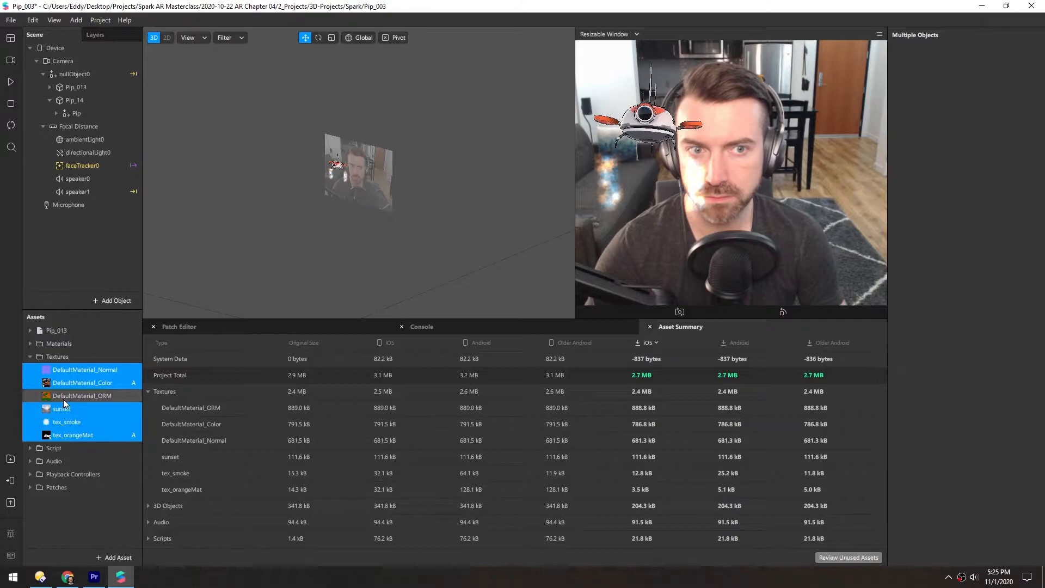
{"action": "left_click", "coordinate": [63, 396]}
{"action": "left_click", "coordinate": [72, 370], "text": "shift"}
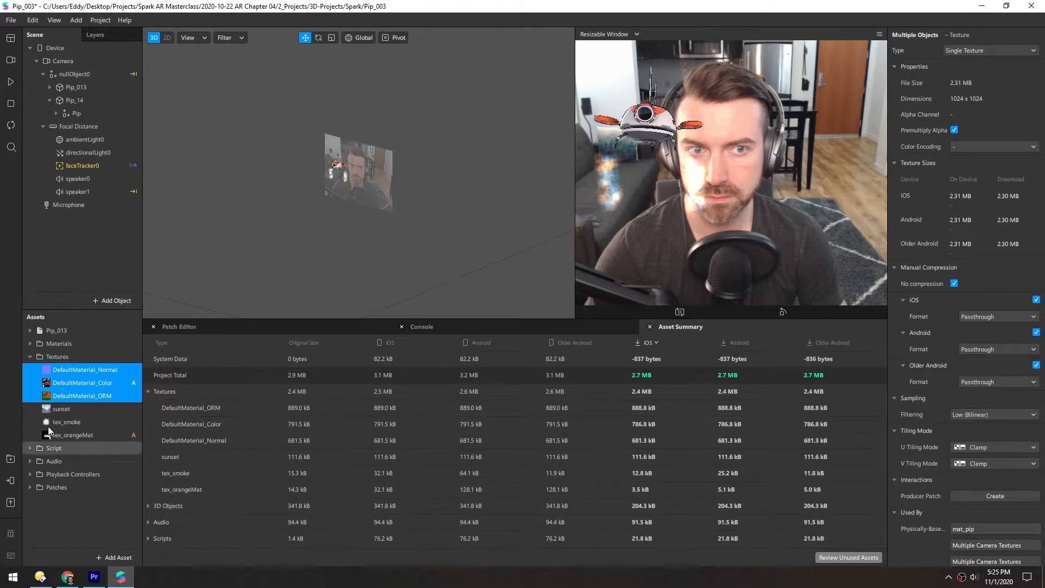
{"action": "left_click", "coordinate": [954, 283]}
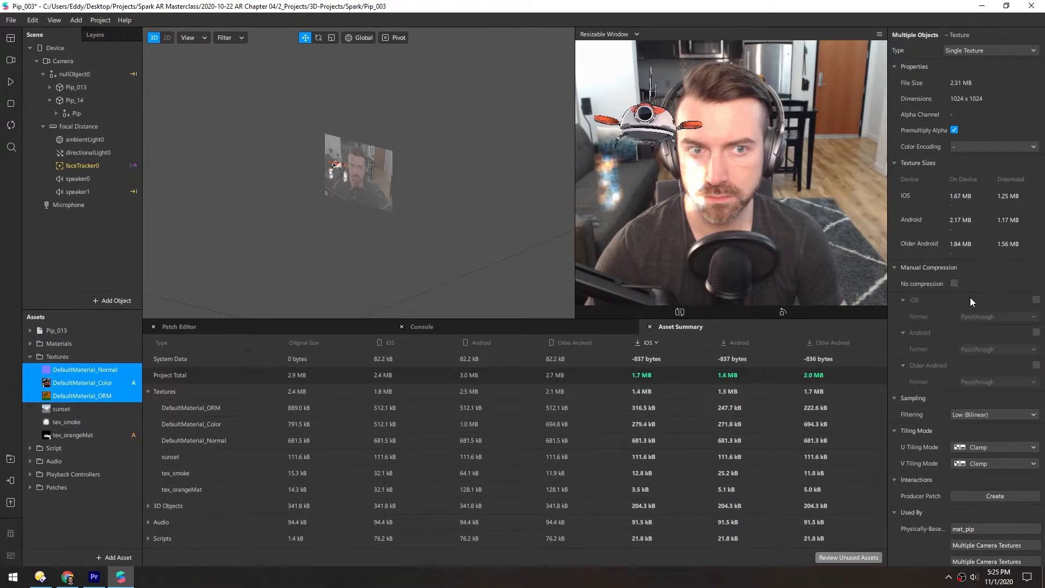
{"action": "left_click", "coordinate": [1036, 299]}
{"action": "left_click", "coordinate": [1036, 365]}
{"action": "left_click", "coordinate": [1036, 332]}
Set the three textures' iOS compression to PNG format with Maximum max size and the Best (Slowest, Lowest Filesize) method.
{"action": "left_click", "coordinate": [986, 317]}
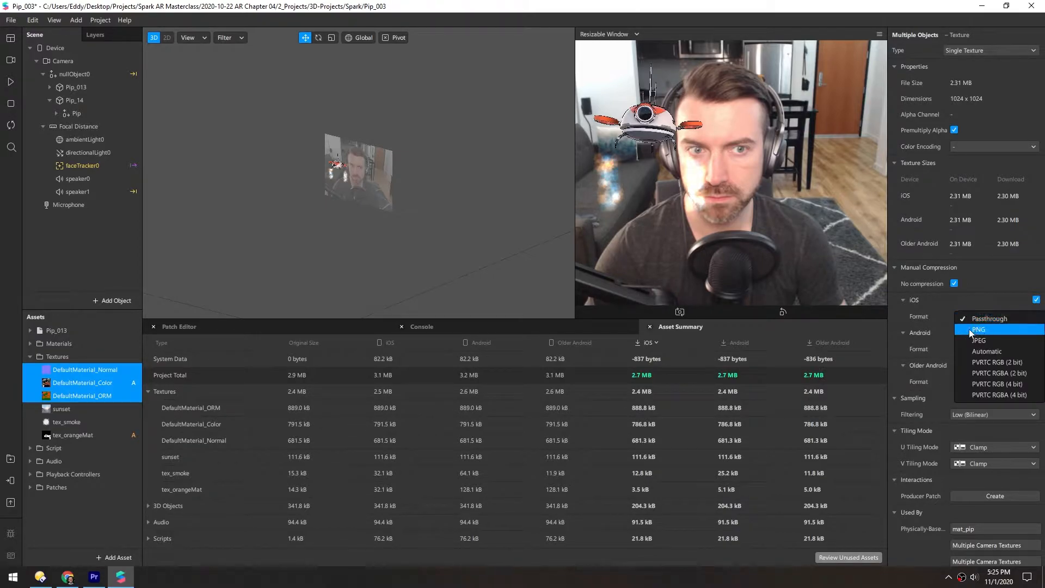
{"action": "left_click", "coordinate": [975, 330]}
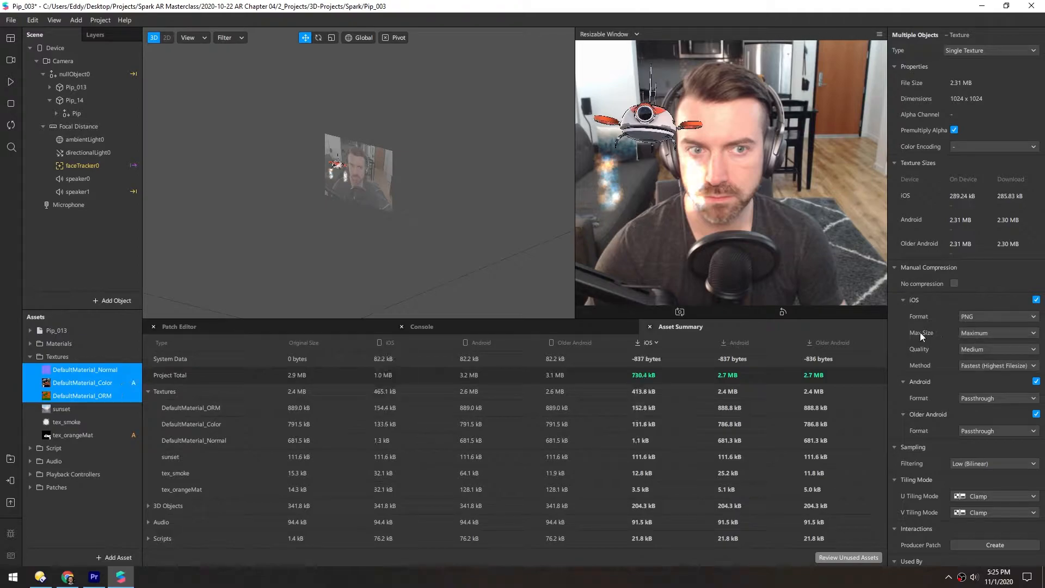
{"action": "left_click", "coordinate": [967, 334]}
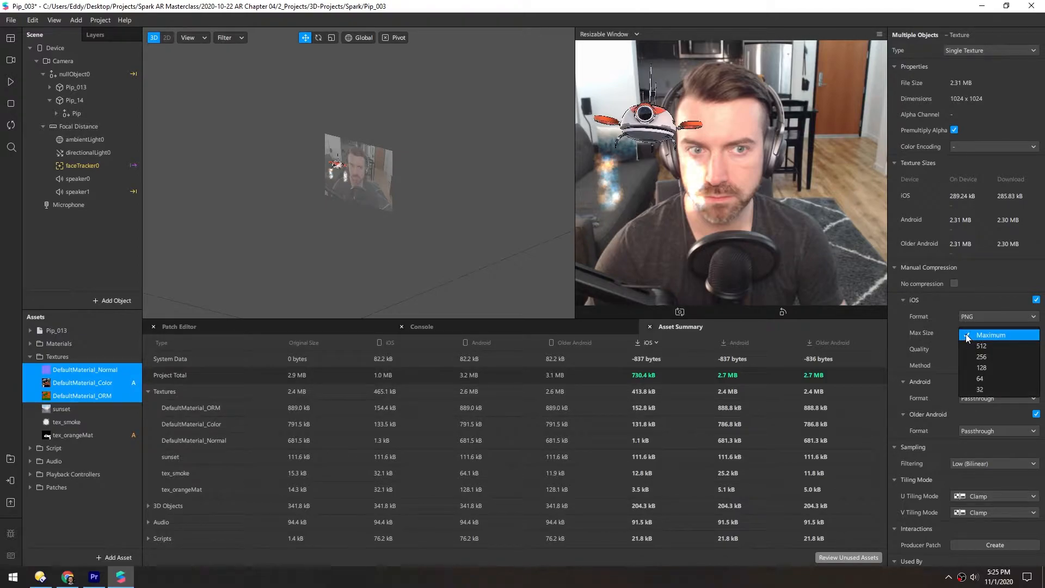
{"action": "left_click", "coordinate": [977, 335]}
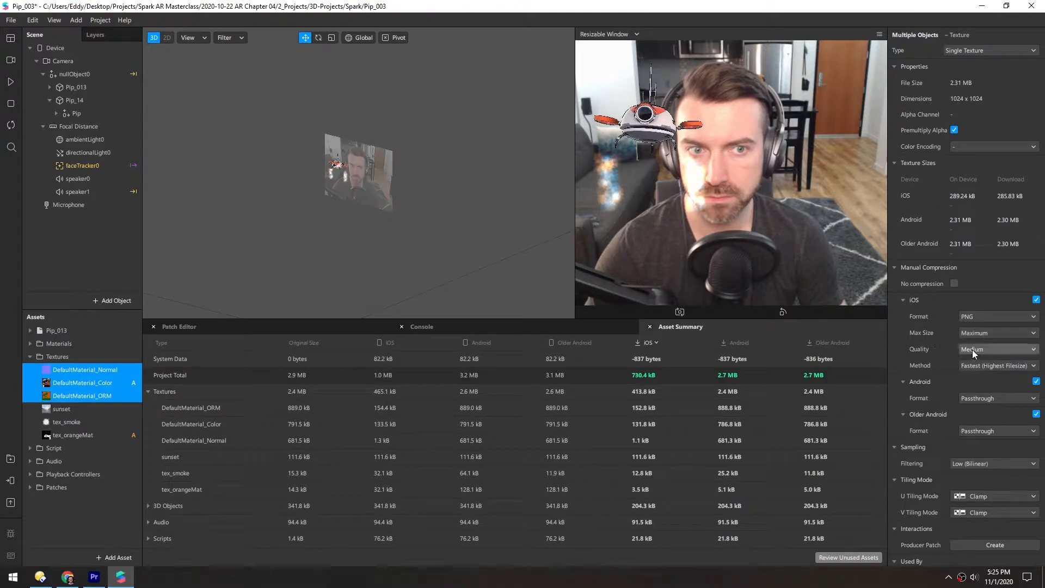
{"action": "left_click", "coordinate": [974, 366]}
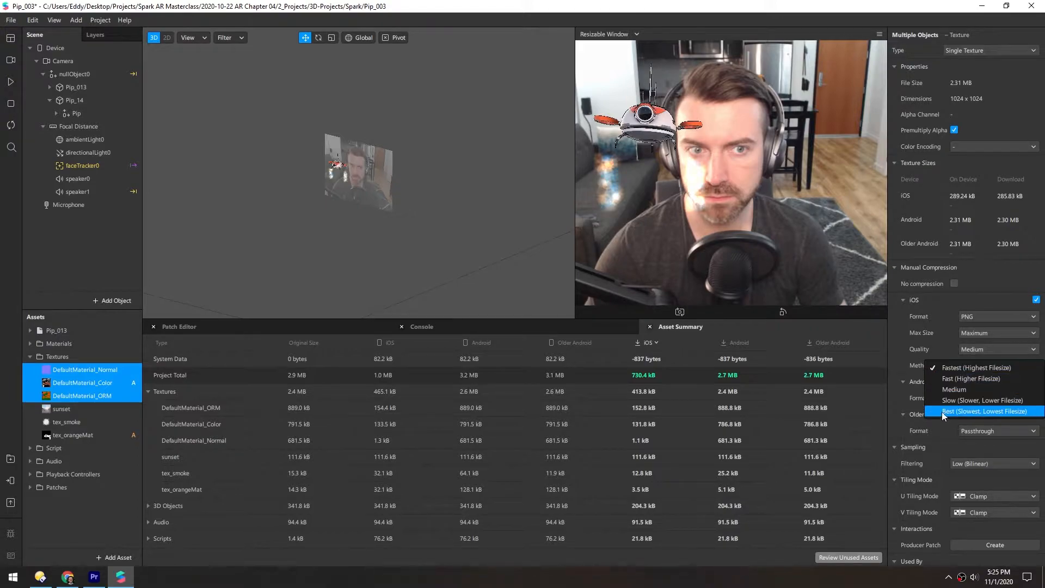
{"action": "left_click", "coordinate": [1004, 412]}
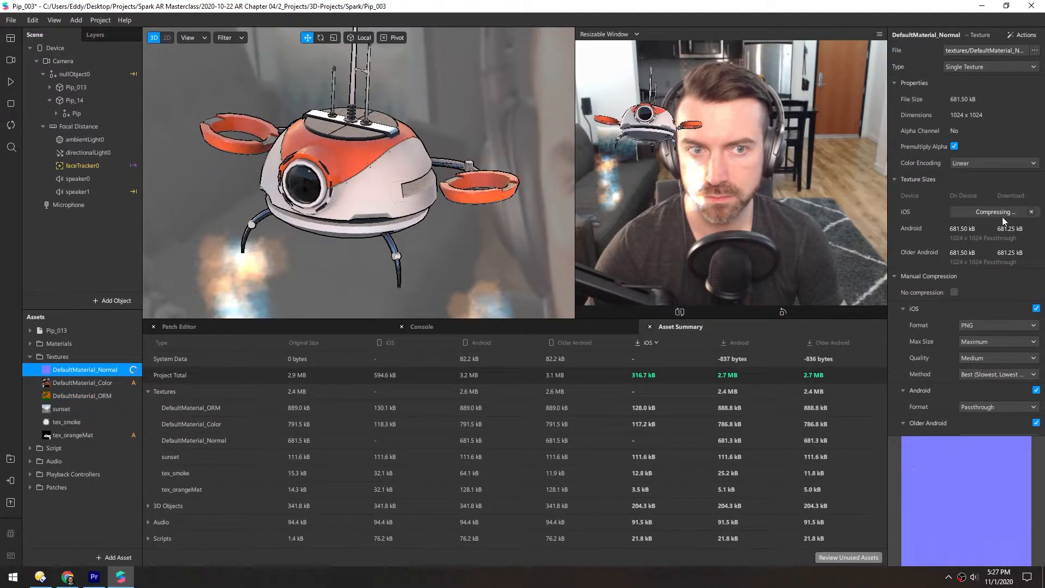
Cancel the running iOS compression of DefaultMaterial_Normal and set that texture to No compression.
{"action": "left_click", "coordinate": [1031, 212]}
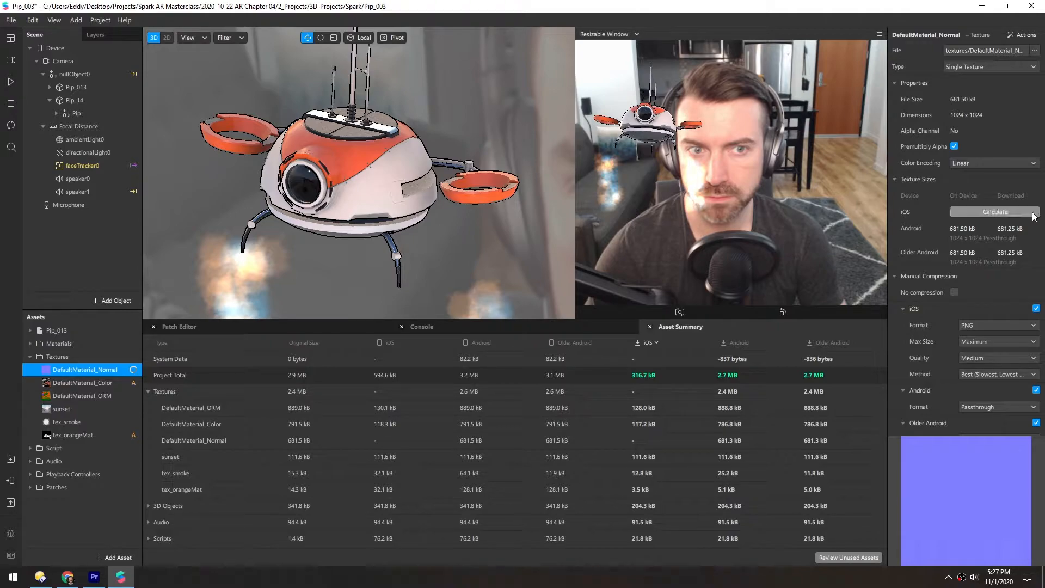
{"action": "left_click", "coordinate": [954, 292]}
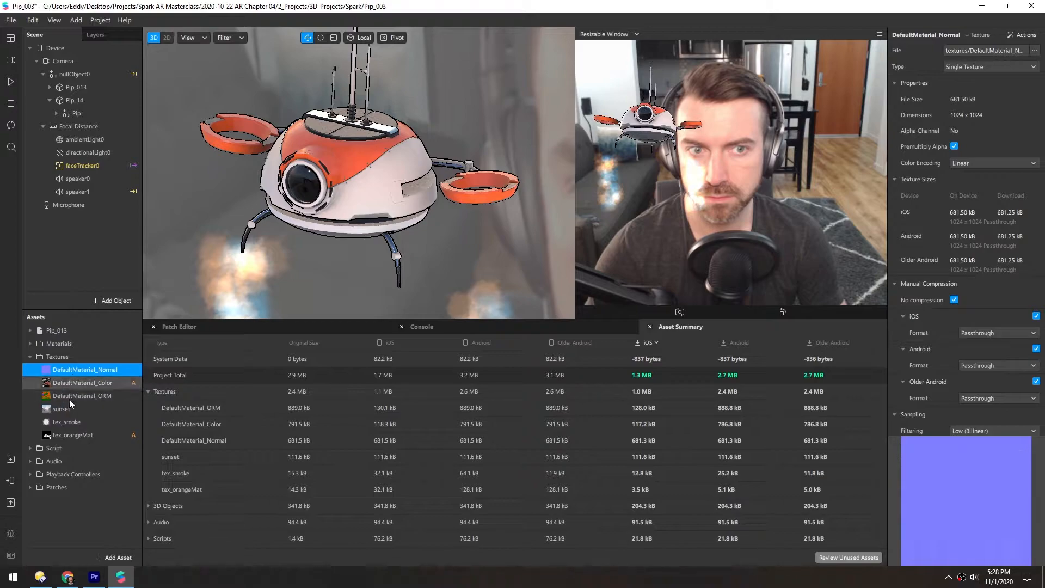
Search the installed programs for "crus" and launch the image-crushing app.
{"action": "key", "text": "super"}
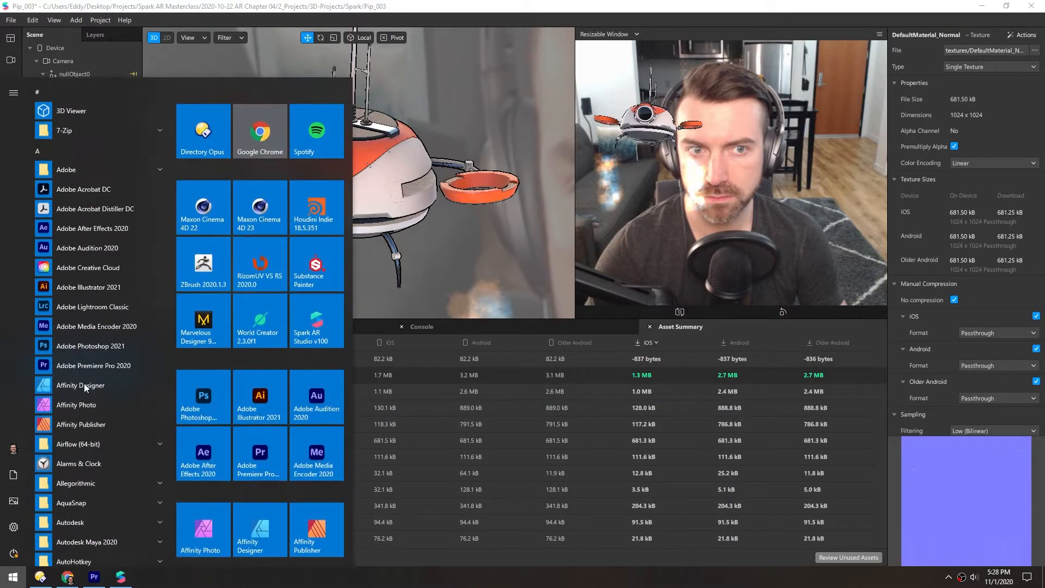
{"action": "type", "text": "crus"}
{"action": "key", "text": "Return"}
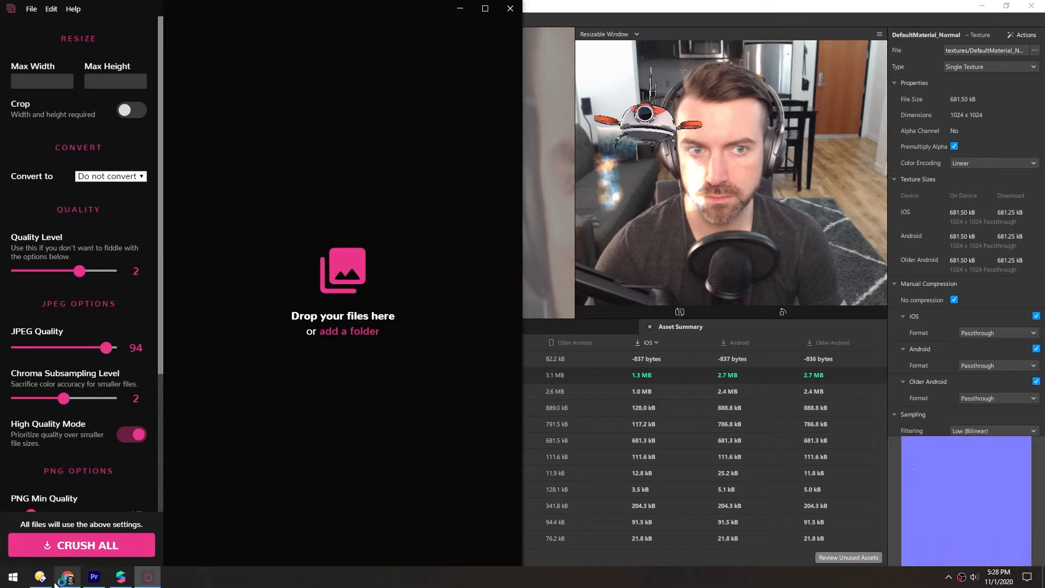
Switch to the Directory Opus file manager and open the project's 3D-Projects/Textures/Pip-001 folder in a new tab.
{"action": "left_click", "coordinate": [41, 577]}
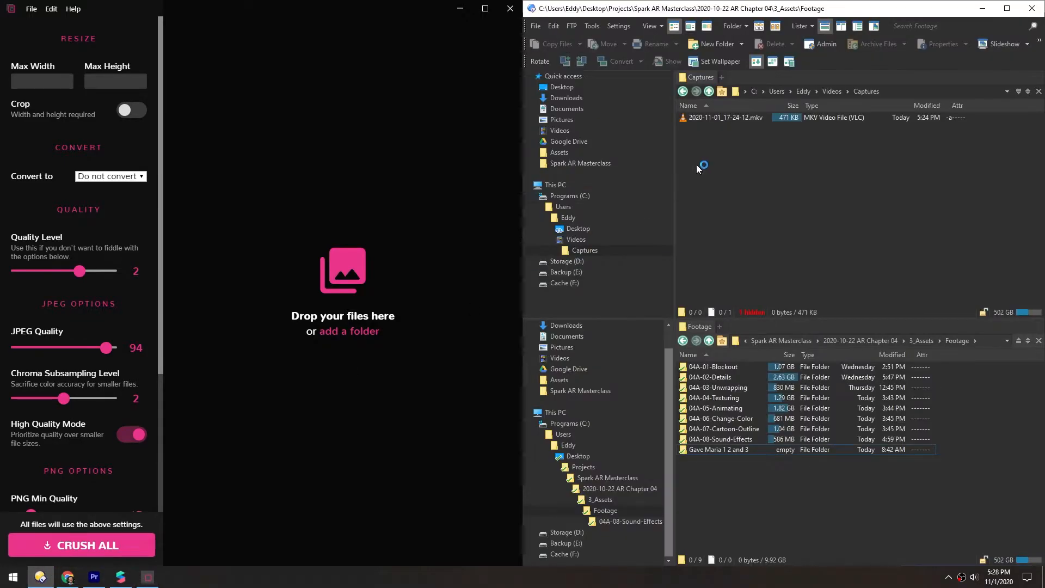
{"action": "left_click", "coordinate": [722, 78]}
{"action": "left_click", "coordinate": [581, 163]}
{"action": "double_click", "coordinate": [718, 165]}
{"action": "double_click", "coordinate": [709, 139]}
{"action": "double_click", "coordinate": [708, 118]}
{"action": "double_click", "coordinate": [707, 120]}
{"action": "double_click", "coordinate": [705, 118]}
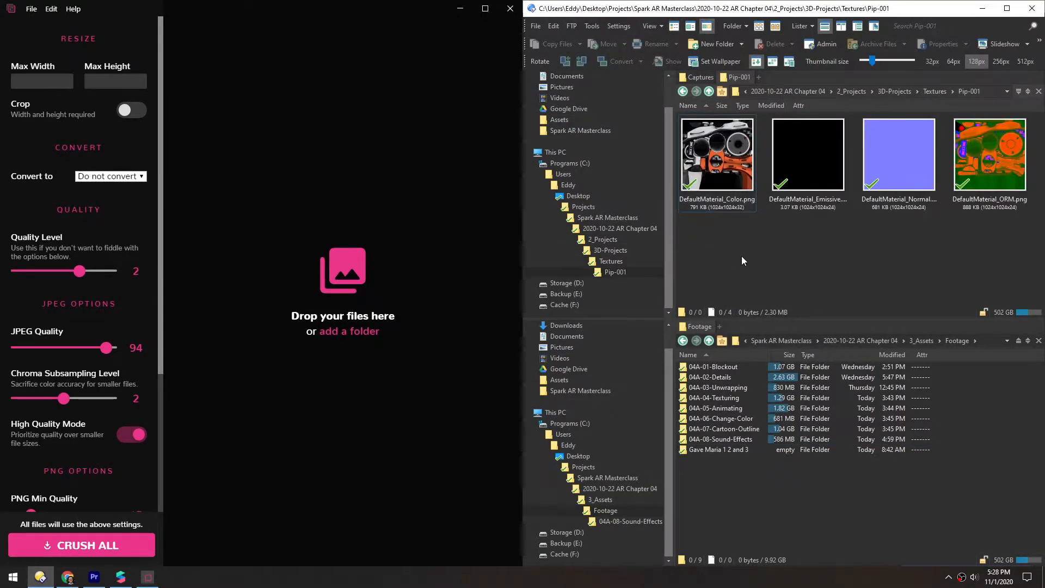
Add DefaultMaterial_Color.png, DefaultMaterial_Normal.png and DefaultMaterial_ORM.png to the image crusher's file list and maximize its window.
{"action": "left_click", "coordinate": [722, 164]}
{"action": "left_click", "coordinate": [889, 165], "text": "ctrl"}
{"action": "left_click", "coordinate": [1004, 173], "text": "ctrl"}
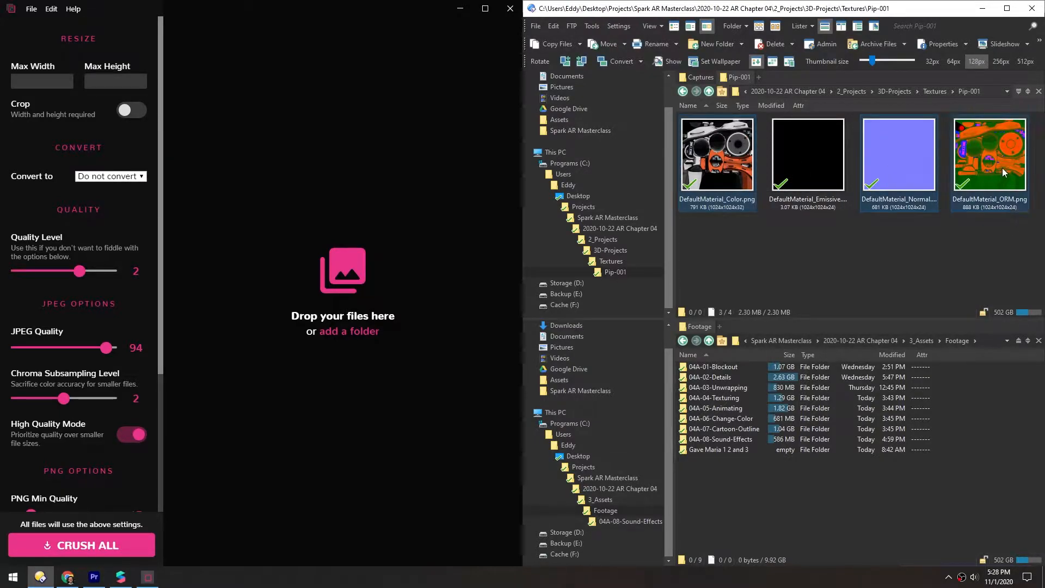
{"action": "left_click_drag", "start_coordinate": [1002, 169], "coordinate": [252, 141]}
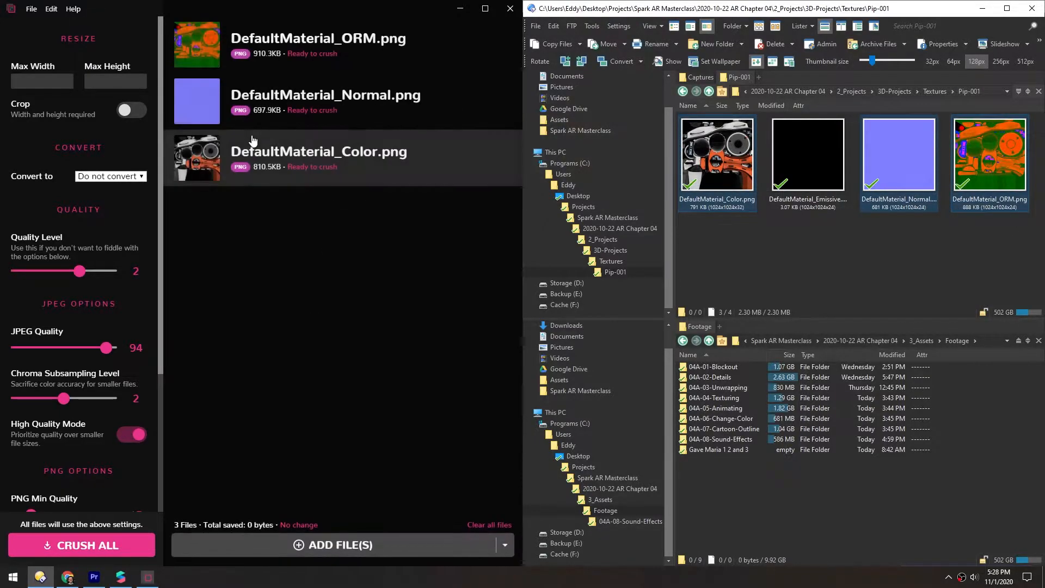
{"action": "left_click", "coordinate": [474, 11]}
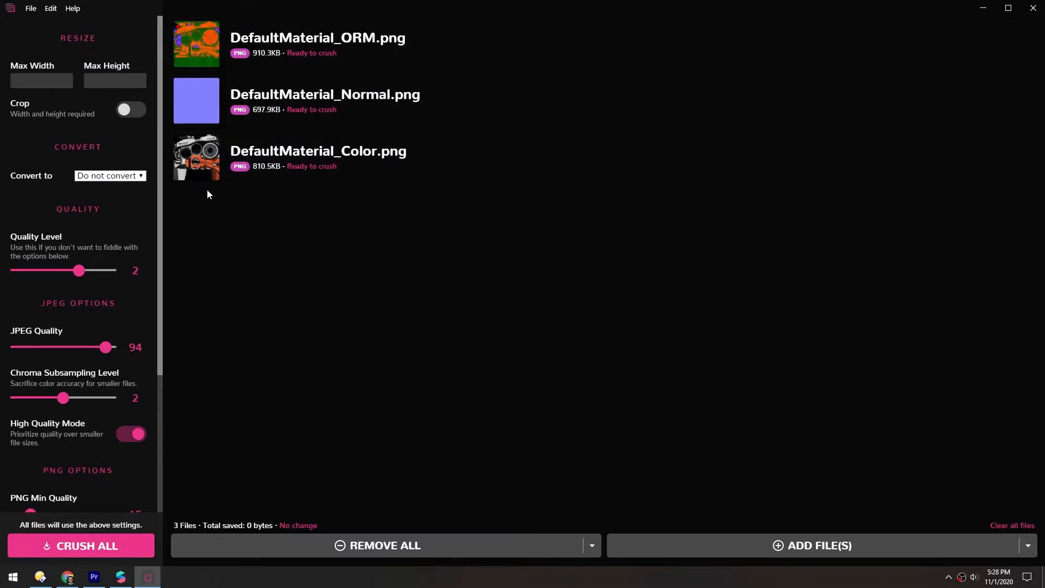
Crush all three textures to JPEG at quality level 2 and compare the ORM texture before and after.
{"action": "left_click", "coordinate": [98, 176]}
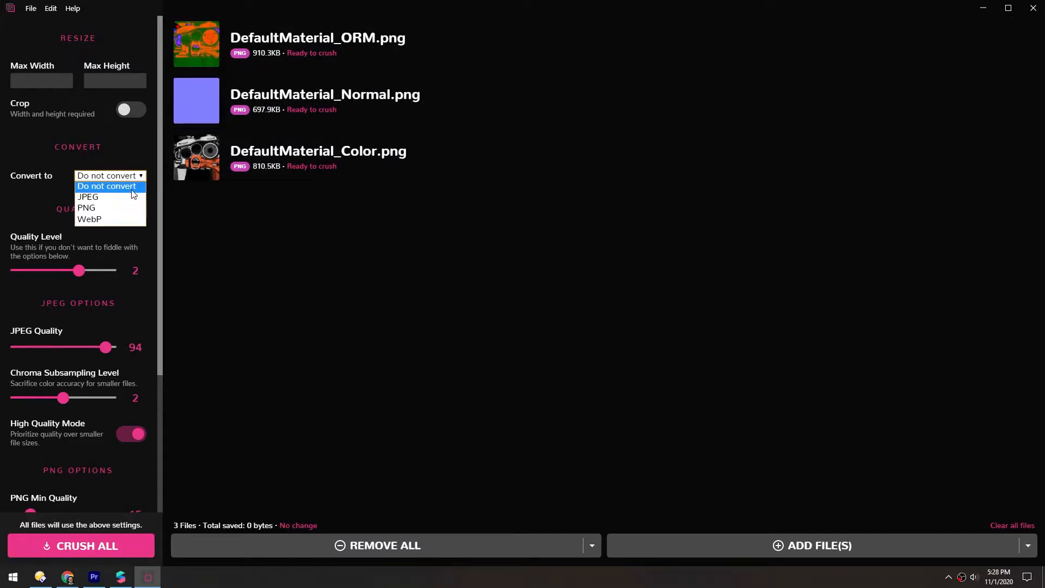
{"action": "left_click", "coordinate": [97, 199]}
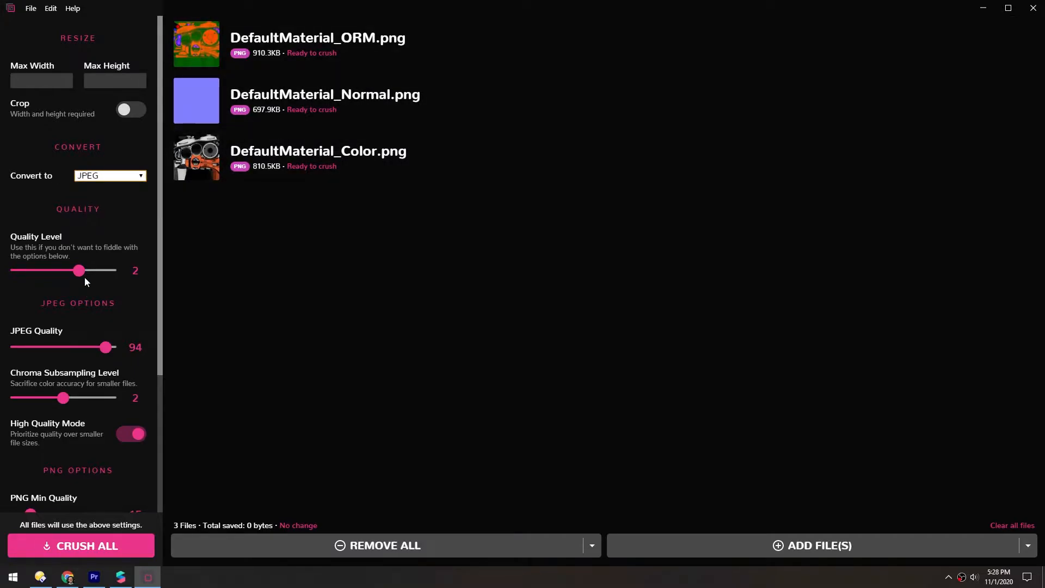
{"action": "mouse_move", "coordinate": [79, 274]}
{"action": "left_mouse_down"}
{"action": "mouse_move", "coordinate": [47, 272]}
{"action": "mouse_move", "coordinate": [80, 272]}
{"action": "left_mouse_up"}
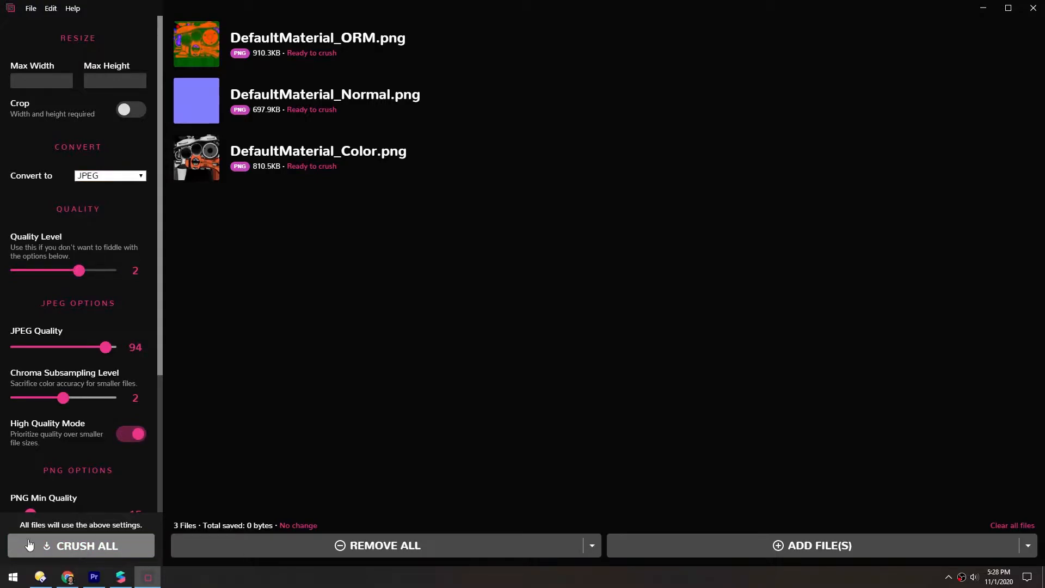
{"action": "left_click", "coordinate": [79, 546]}
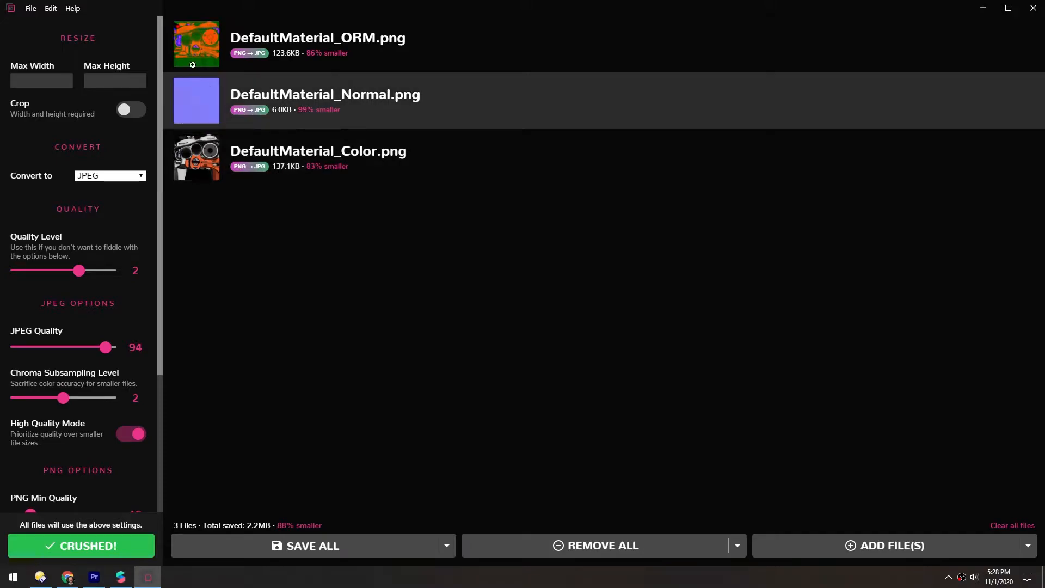
{"action": "left_click", "coordinate": [197, 45]}
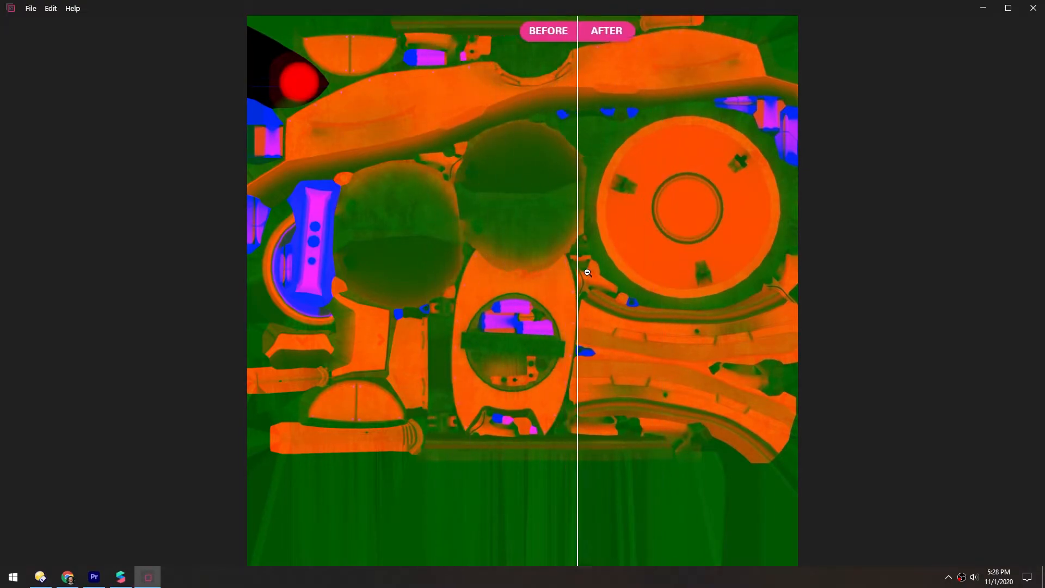
{"action": "left_click", "coordinate": [449, 253]}
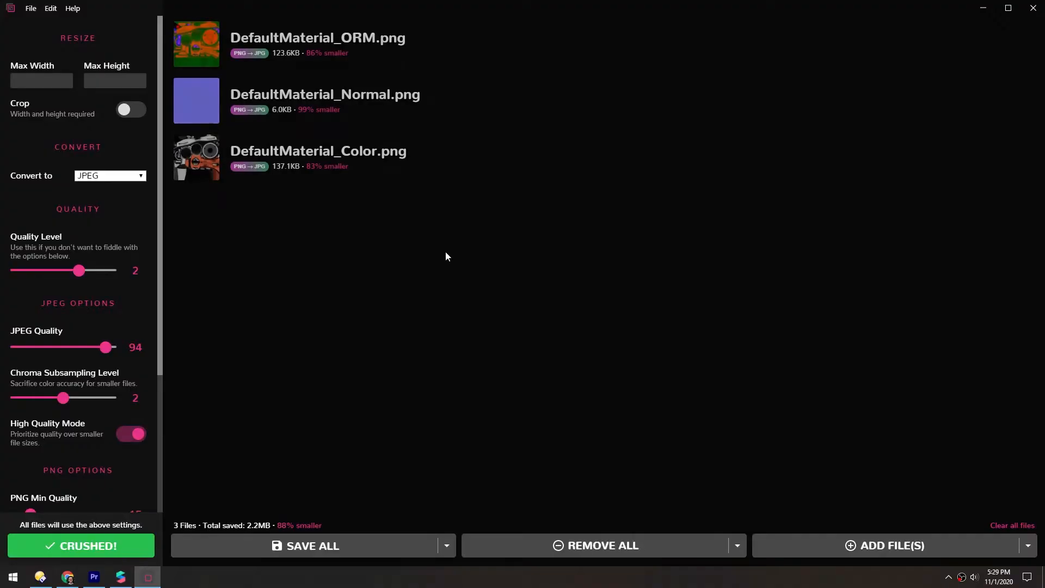
Raise the quality level to 3 and recrush all three textures.
{"action": "left_click_drag", "start_coordinate": [80, 272], "coordinate": [129, 272]}
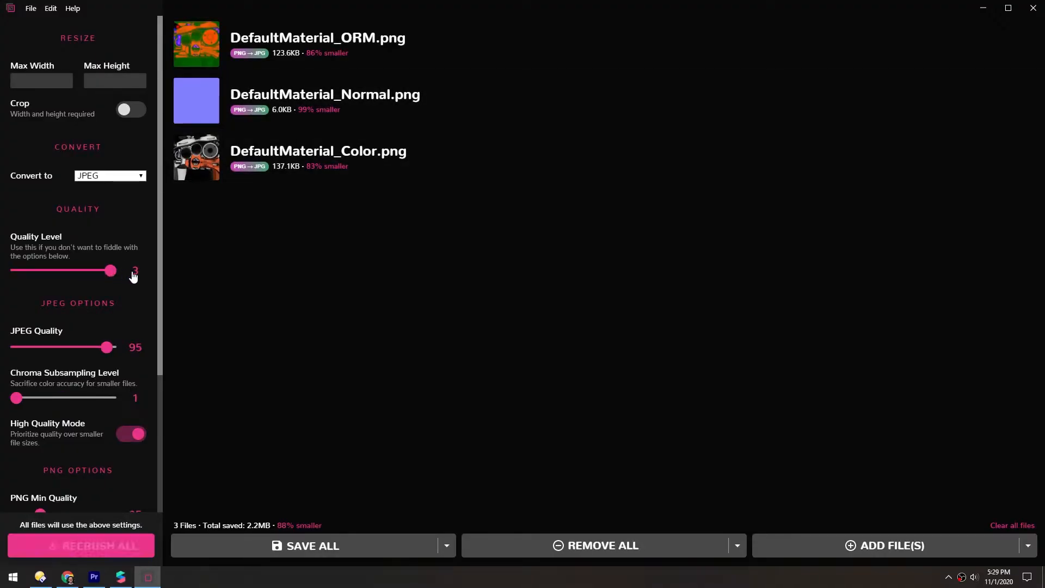
{"action": "left_click", "coordinate": [47, 553]}
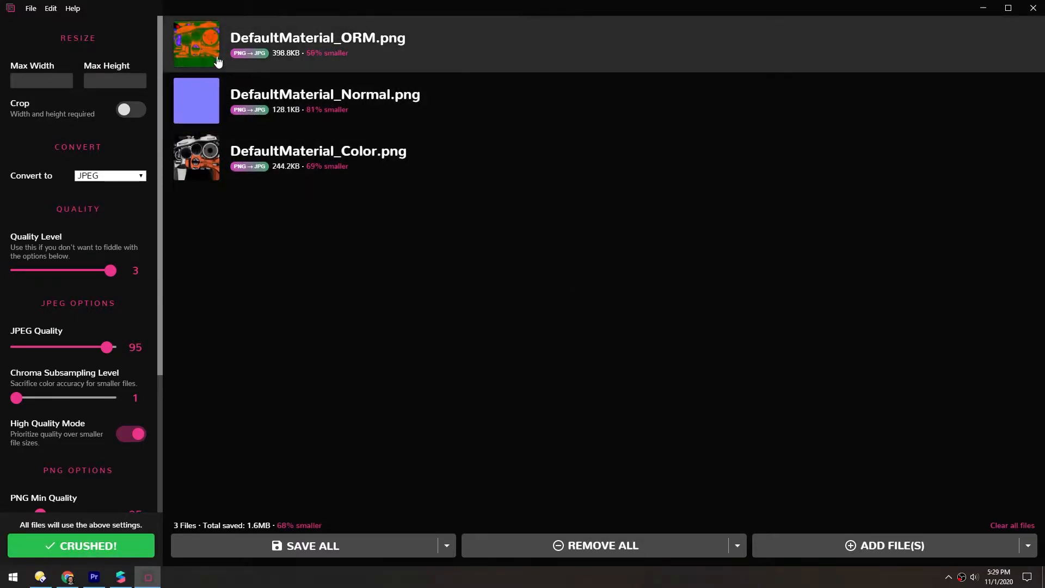
Compare the recrushed ORM, Normal and Color textures with their originals in the before/after preview.
{"action": "left_click", "coordinate": [197, 44]}
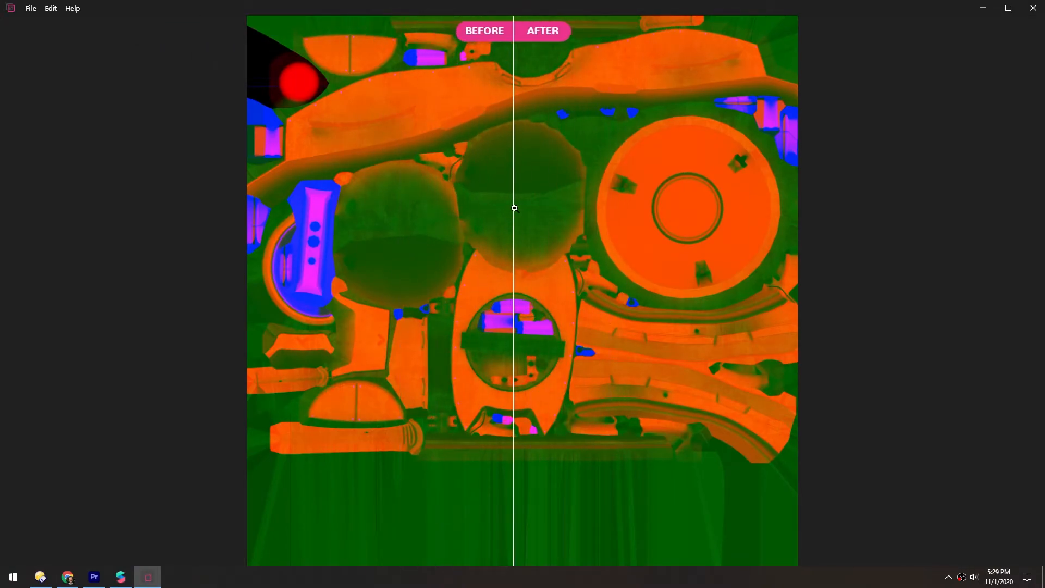
{"action": "left_click", "coordinate": [513, 207]}
{"action": "left_click", "coordinate": [198, 93]}
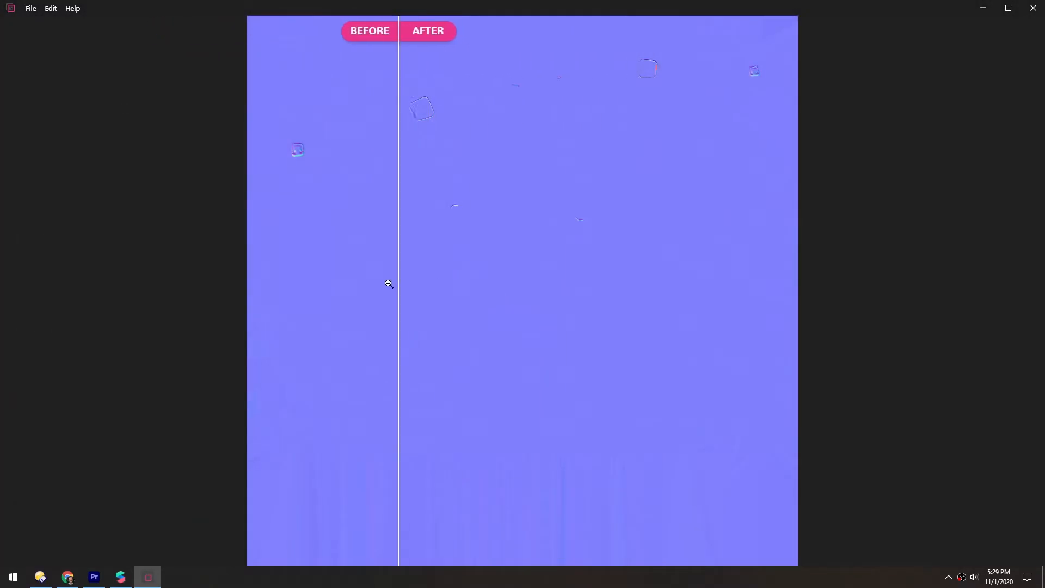
{"action": "left_click", "coordinate": [443, 249]}
{"action": "left_click", "coordinate": [207, 157]}
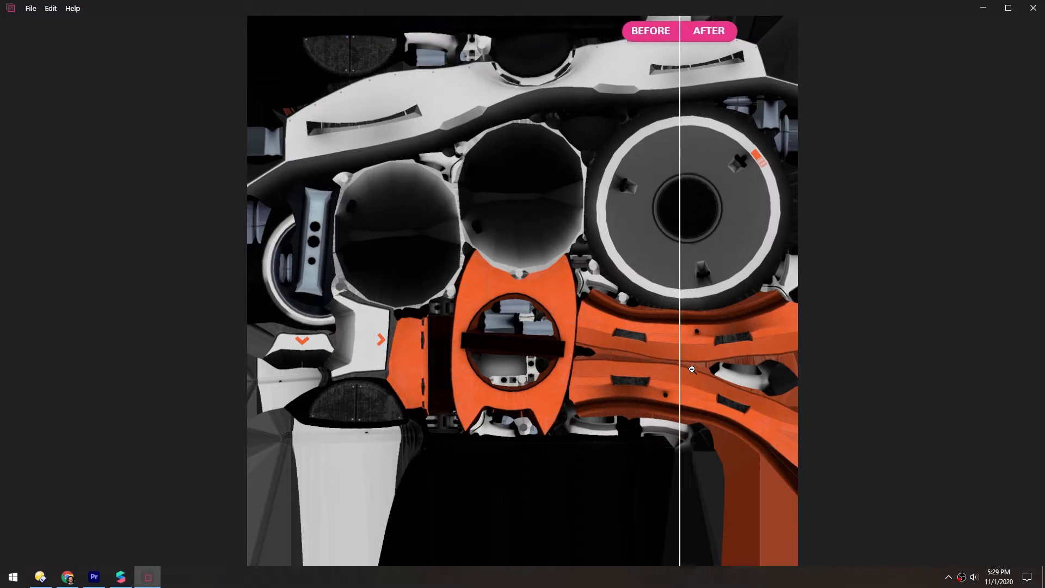
Close the preview, start saving all crushed textures to a chosen folder, and point the save location to Textures\Pip-001.
{"action": "left_click", "coordinate": [367, 365]}
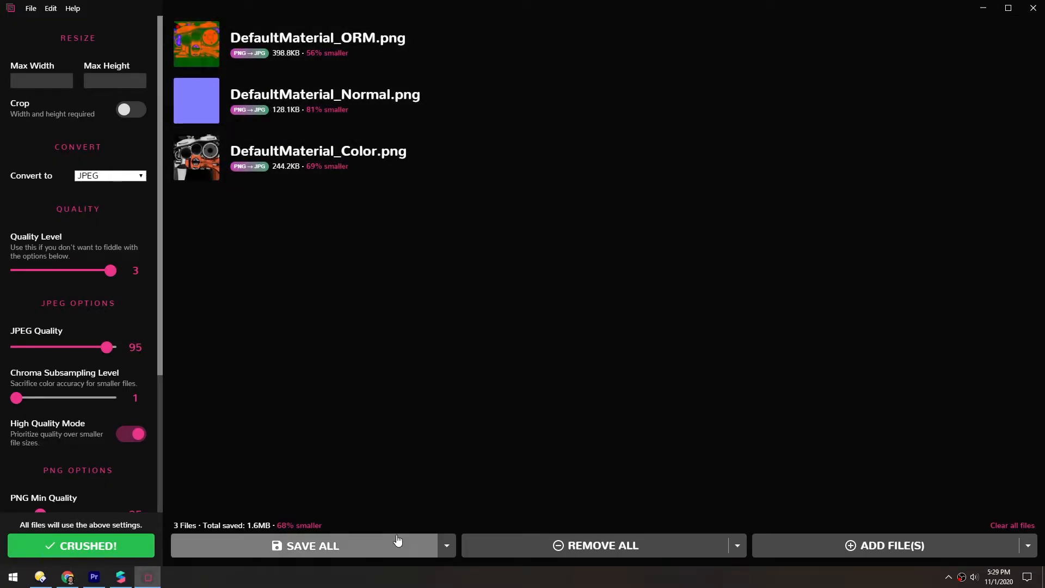
{"action": "left_click", "coordinate": [446, 546]}
{"action": "left_click", "coordinate": [288, 518]}
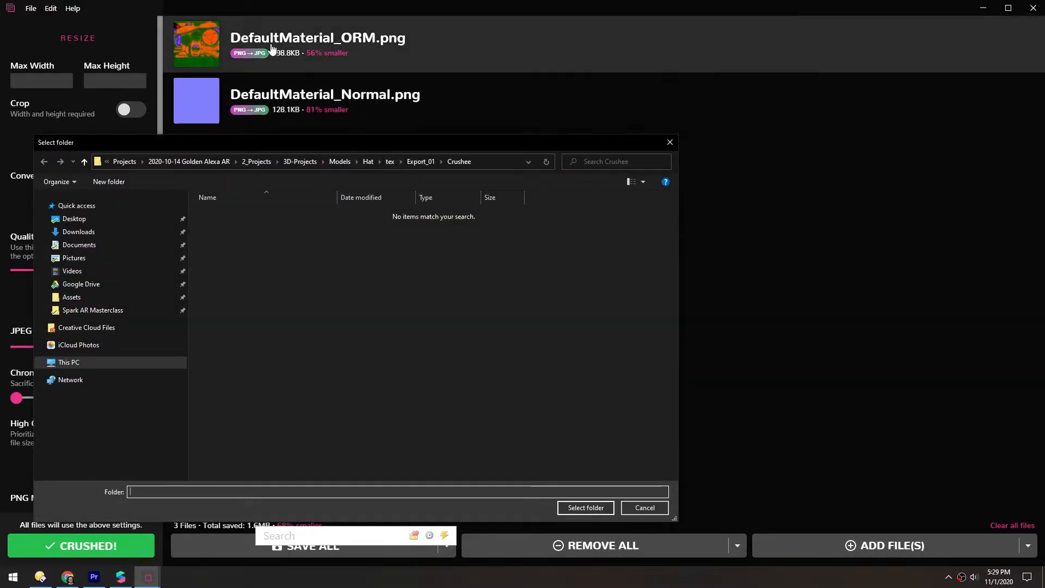
{"action": "left_click_drag", "start_coordinate": [239, 143], "coordinate": [374, 73]}
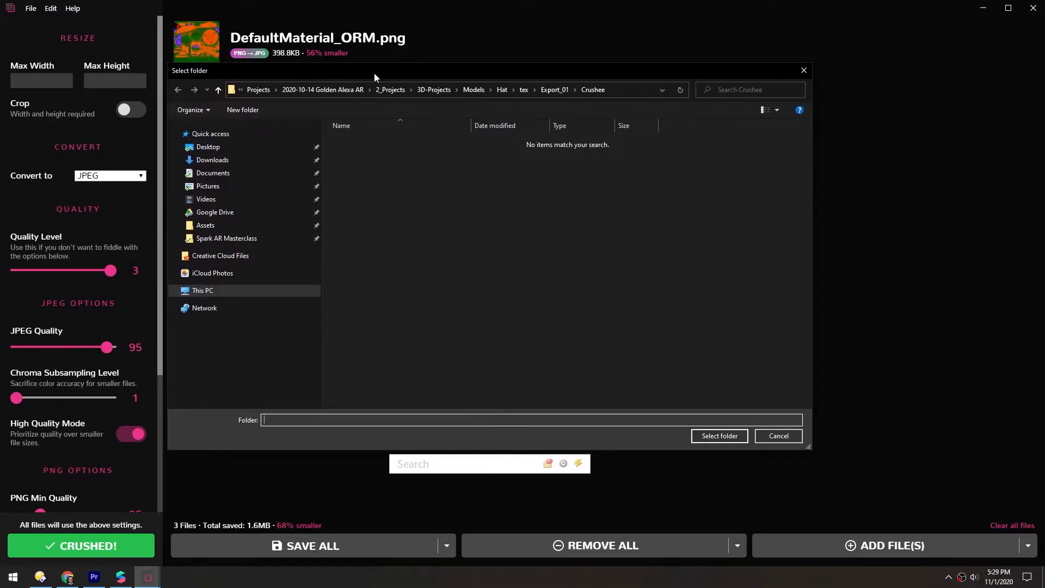
{"action": "left_click", "coordinate": [41, 576]}
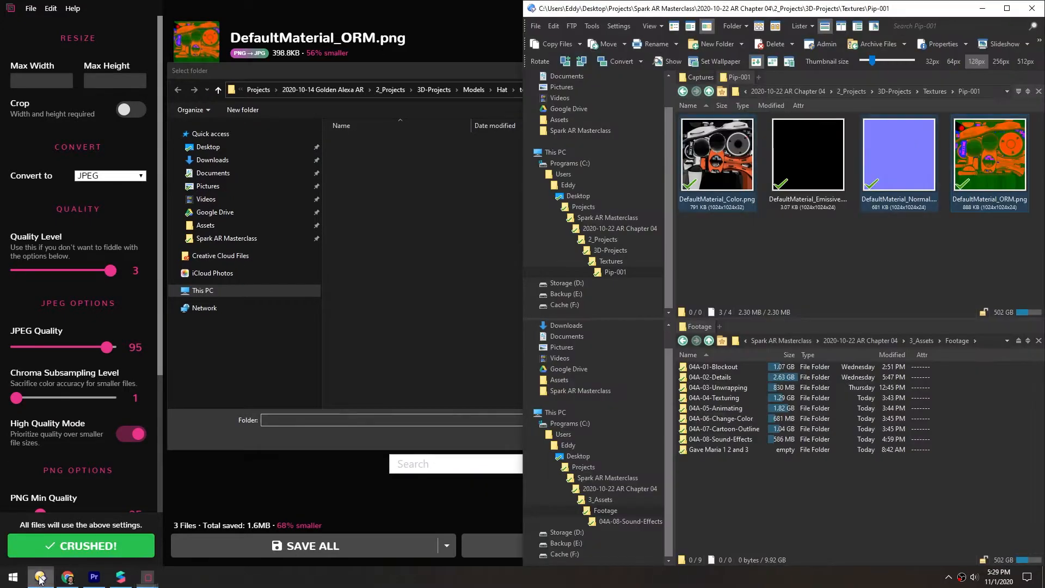
{"action": "left_click", "coordinate": [392, 254]}
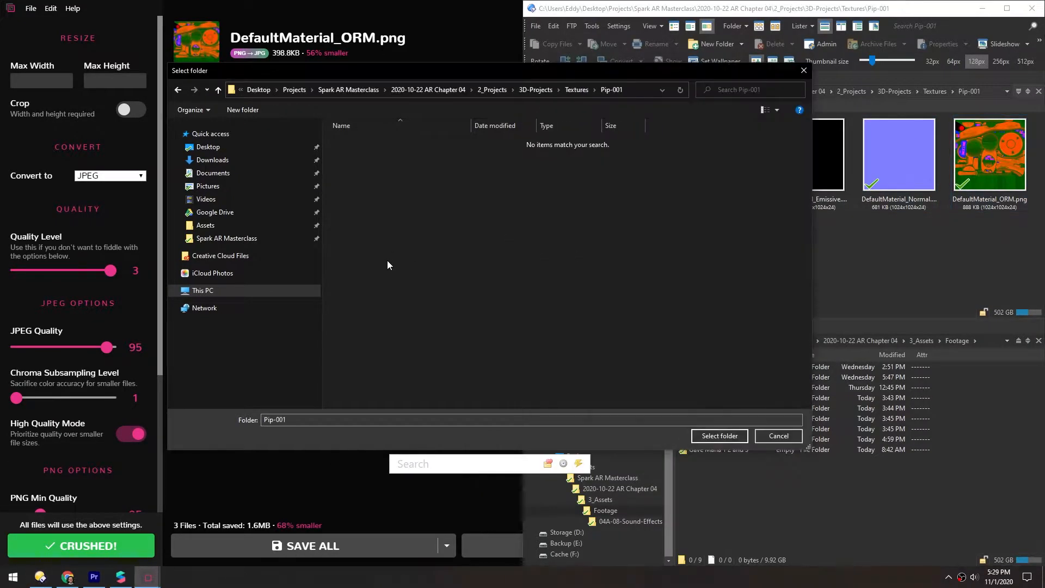
Create a folder named Crushed inside Pip-001 and save all three crushed textures into it.
{"action": "right_click", "coordinate": [429, 251]}
{"action": "mouse_move", "coordinate": [520, 365]}
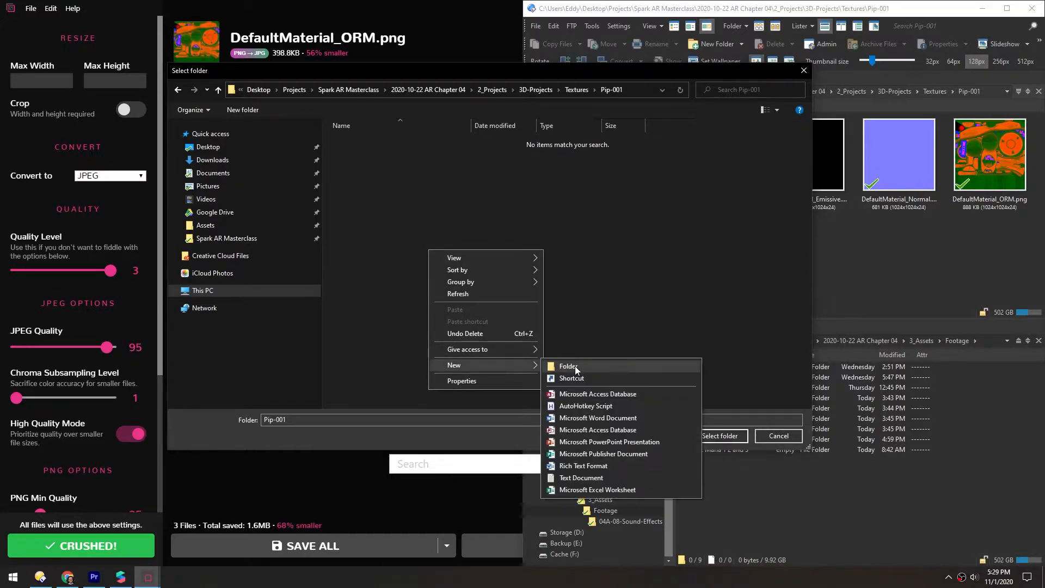
{"action": "left_click", "coordinate": [573, 360]}
{"action": "type", "text": "Crushed"}
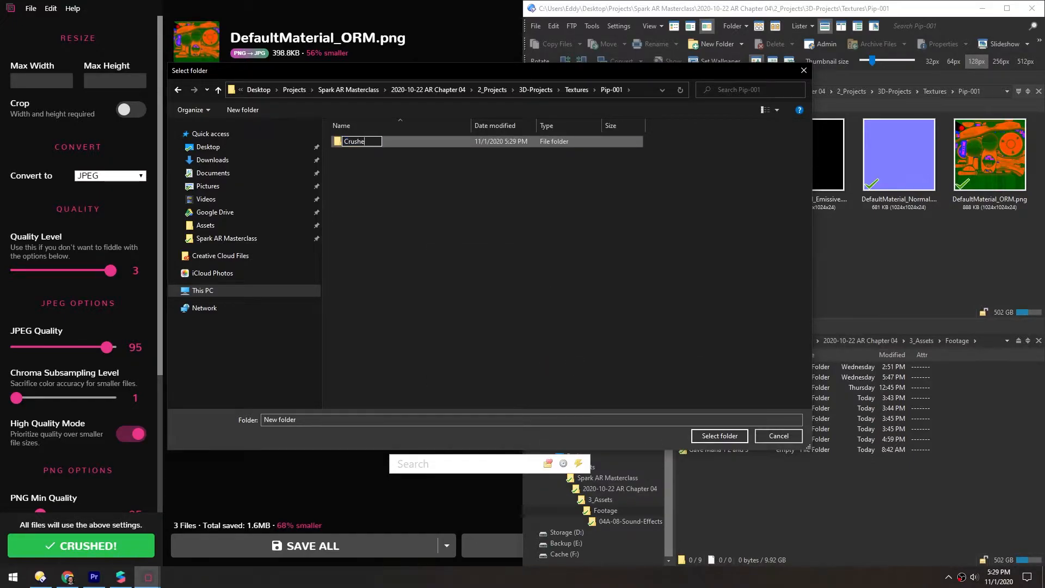
{"action": "key", "text": "Return"}
{"action": "key", "text": "Return"}
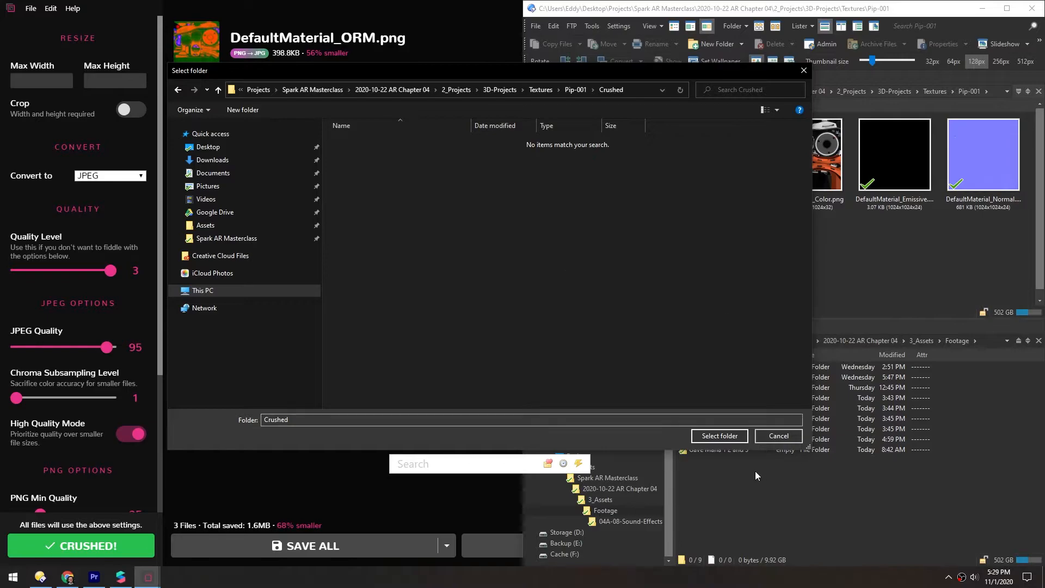
{"action": "left_click", "coordinate": [720, 436]}
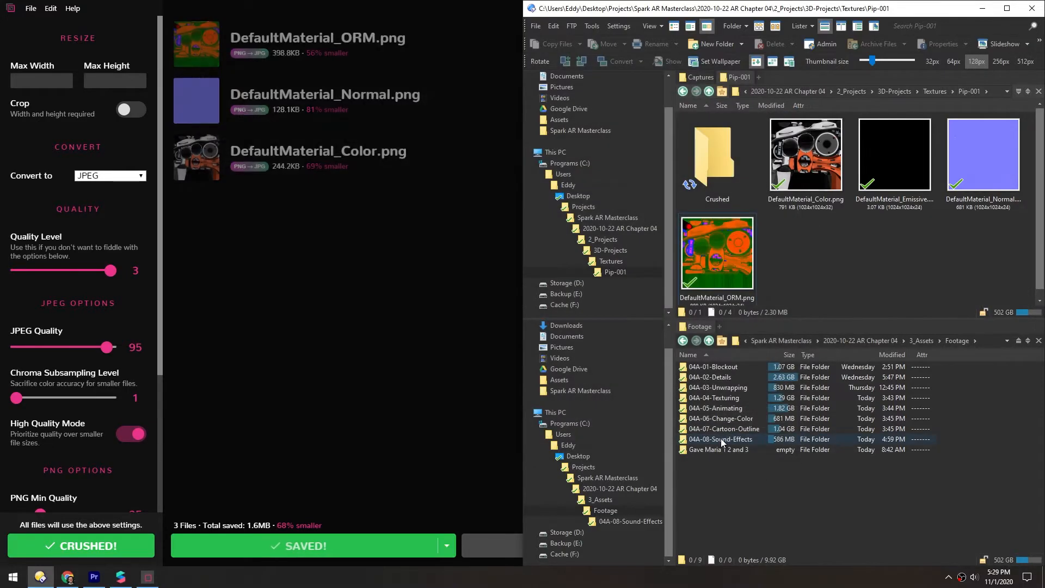
Check the saved JPEGs in the Crushed folder and open the Pip-002 texture folder in the file manager.
{"action": "double_click", "coordinate": [713, 158]}
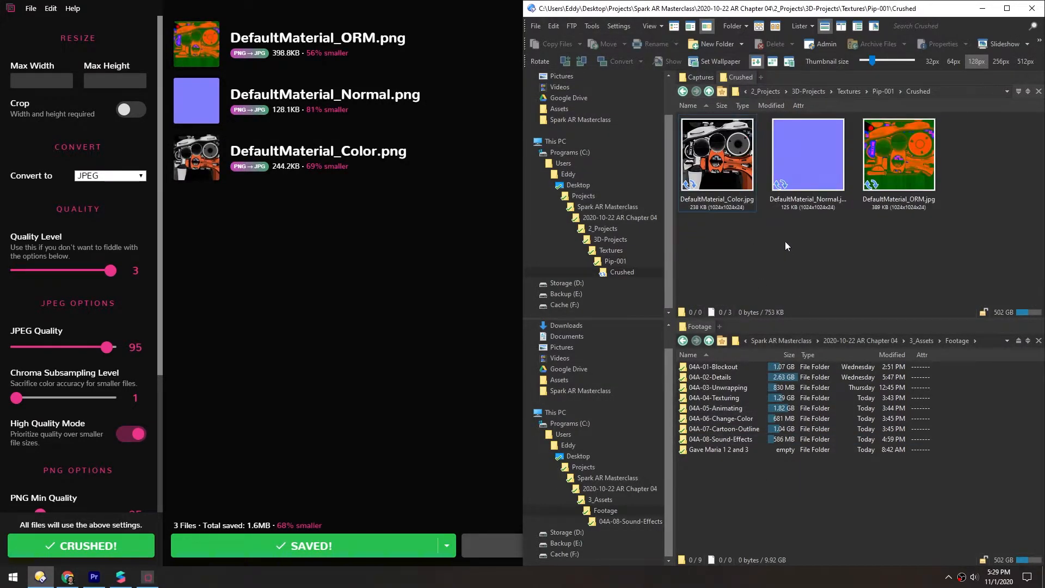
{"action": "left_click", "coordinate": [709, 91]}
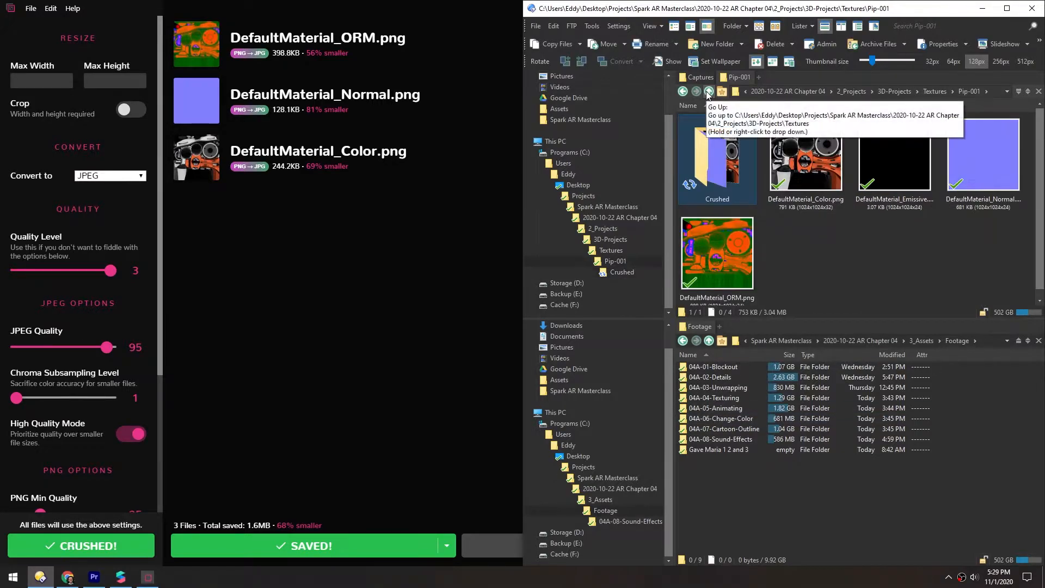
{"action": "left_click", "coordinate": [708, 92]}
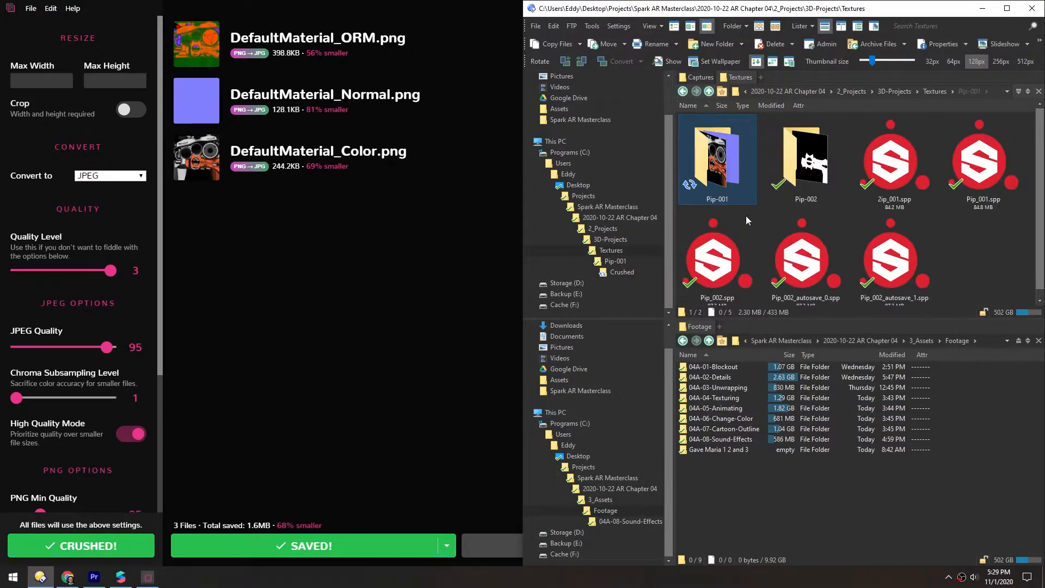
{"action": "double_click", "coordinate": [801, 188]}
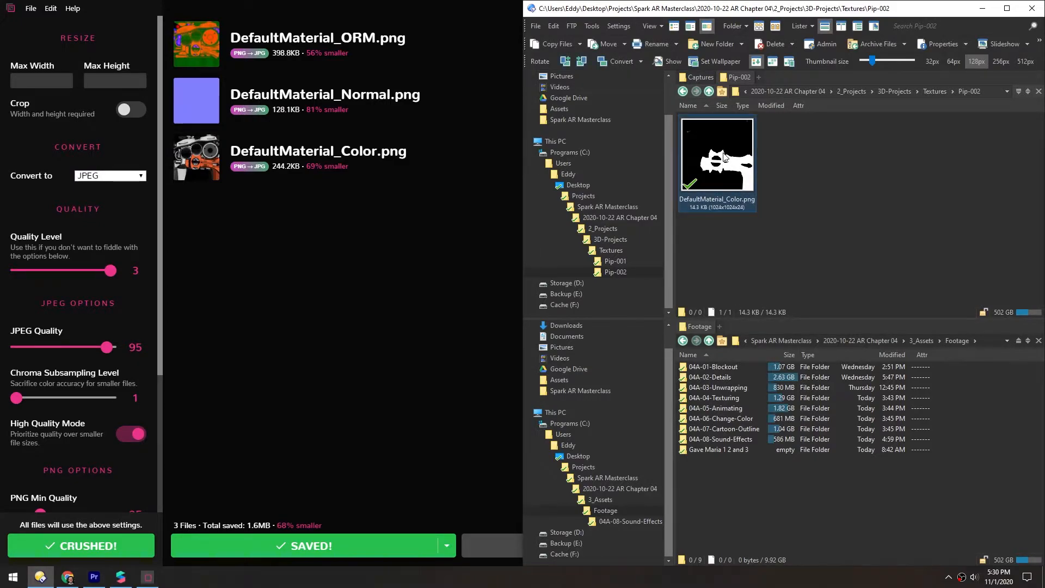
Try crushing Pip-002's DefaultMaterial_Color.png to JPEG at quality level 3 in a cleared file list, and clear the list again.
{"action": "left_click", "coordinate": [382, 417]}
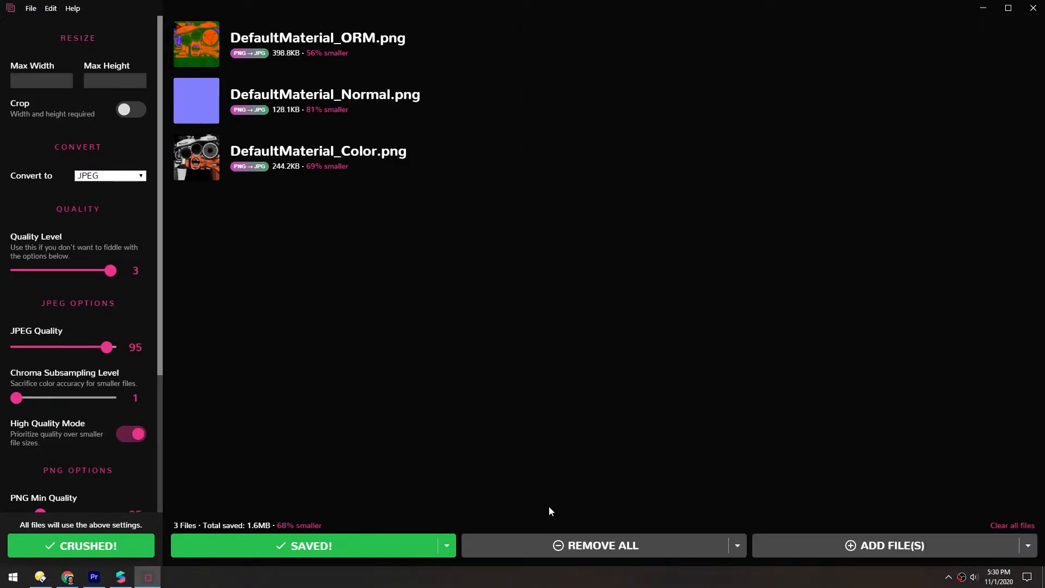
{"action": "left_click", "coordinate": [1000, 527]}
{"action": "left_click_drag", "start_coordinate": [684, 5], "coordinate": [1, 142]}
{"action": "left_click_drag", "start_coordinate": [702, 150], "coordinate": [344, 142]}
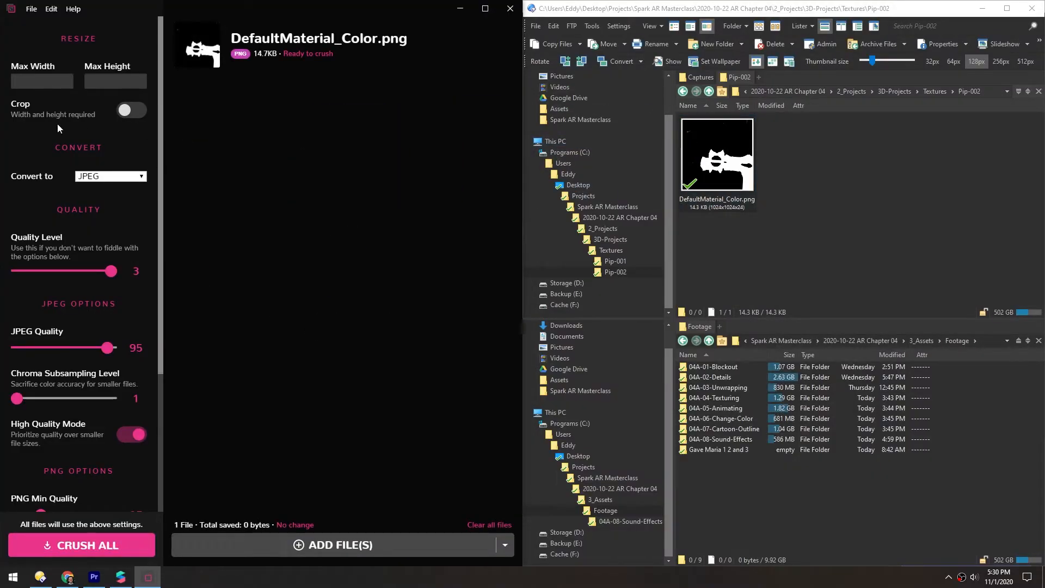
{"action": "left_click", "coordinate": [66, 547]}
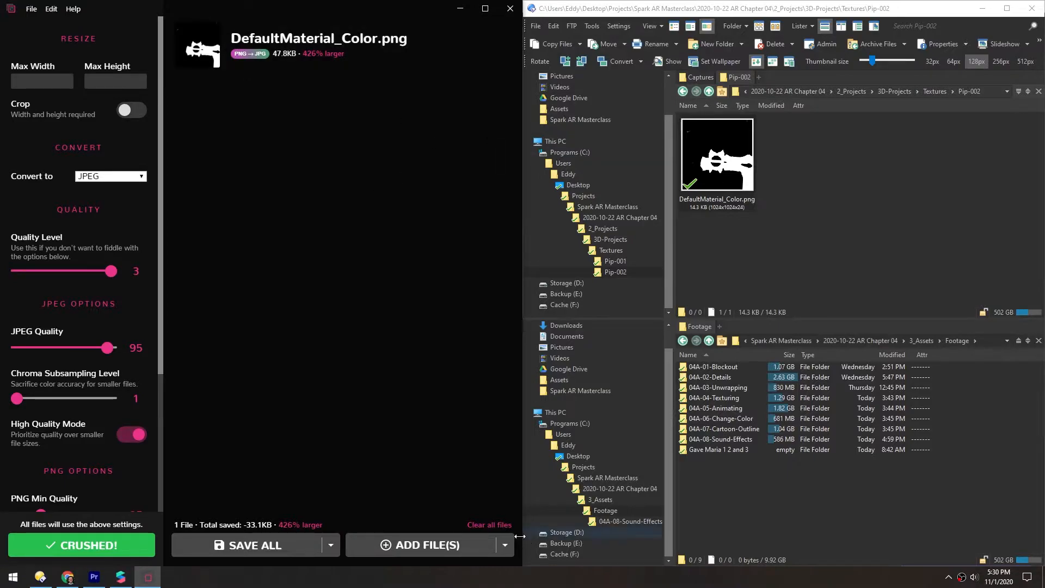
{"action": "left_click", "coordinate": [492, 526]}
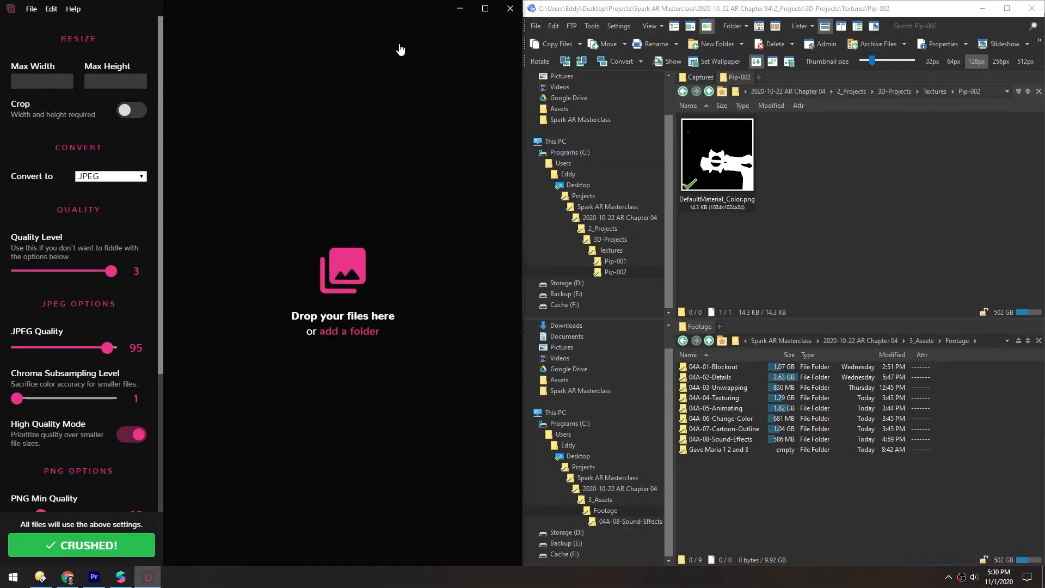
Minimize the image crusher and open the Pip-001\Crushed folder in the file manager beside the docked Spark AR Studio window.
{"action": "left_click", "coordinate": [459, 10]}
{"action": "left_click", "coordinate": [709, 91]}
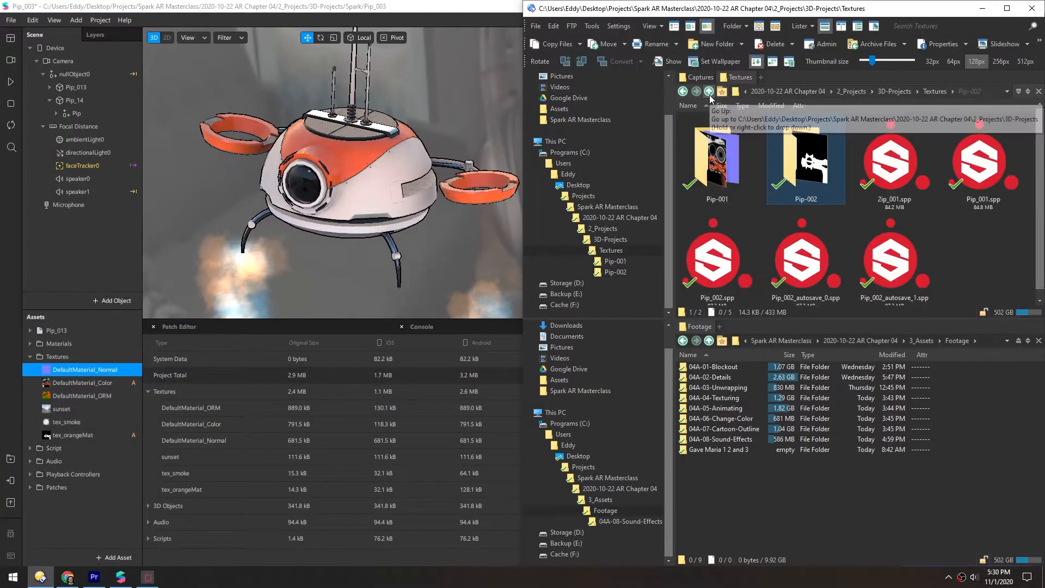
{"action": "double_click", "coordinate": [717, 163]}
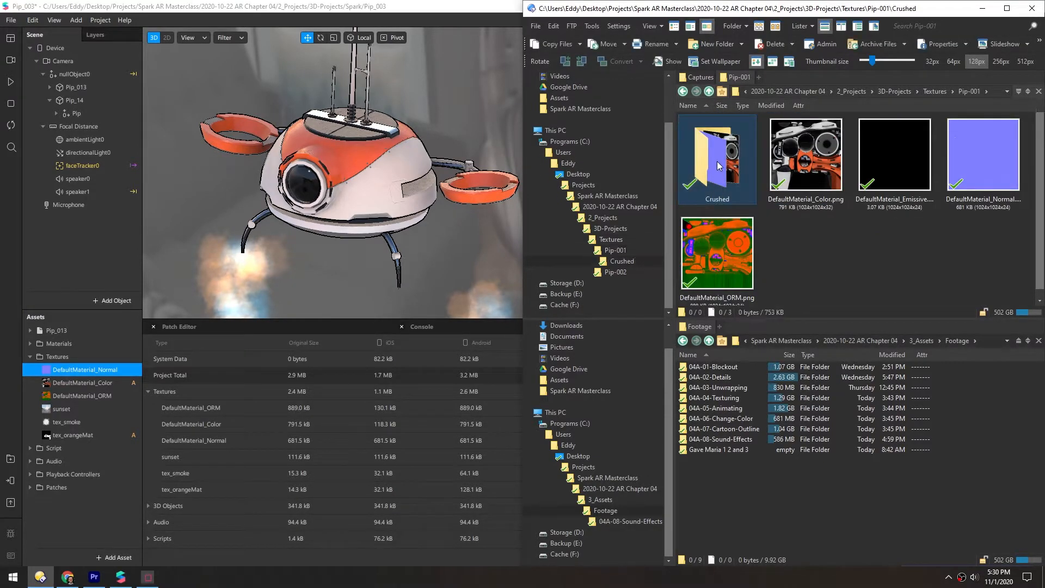
{"action": "double_click", "coordinate": [720, 166]}
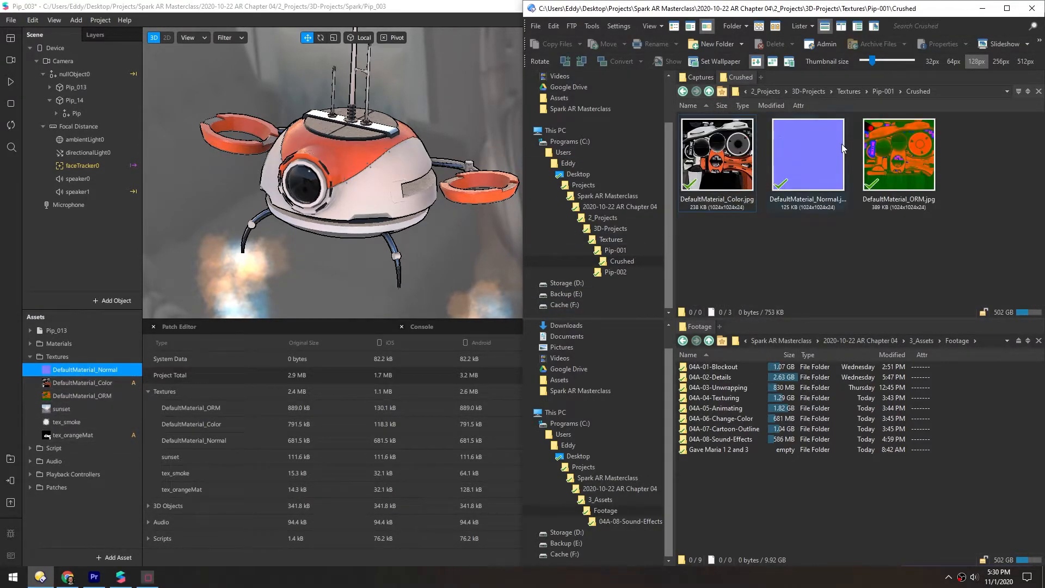
{"action": "left_click_drag", "start_coordinate": [446, 7], "coordinate": [1, 150]}
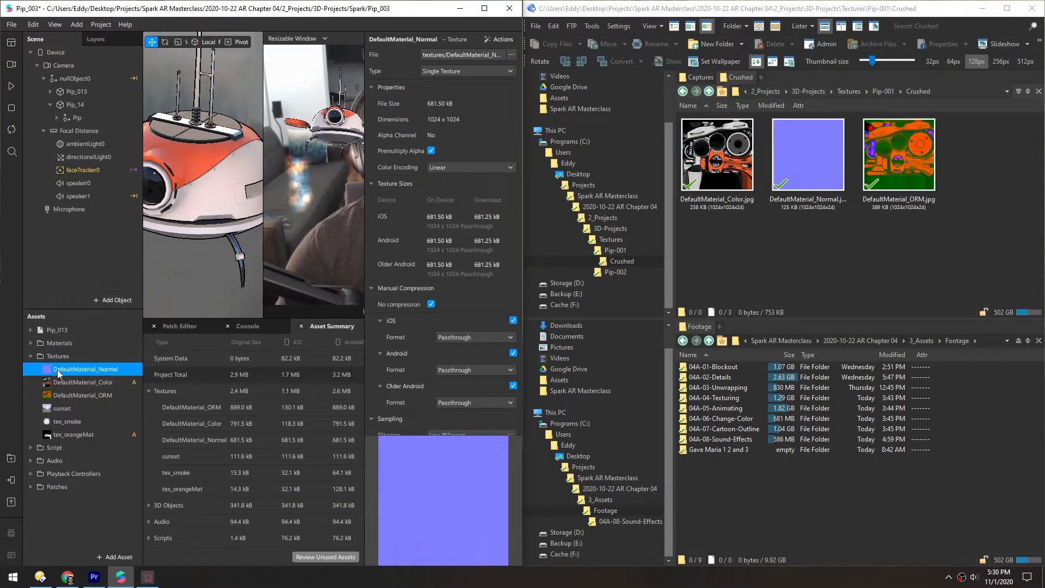
Replace the DefaultMaterial_Normal texture asset with DefaultMaterial_Normal.jpg from the Crushed folder.
{"action": "right_click", "coordinate": [77, 367]}
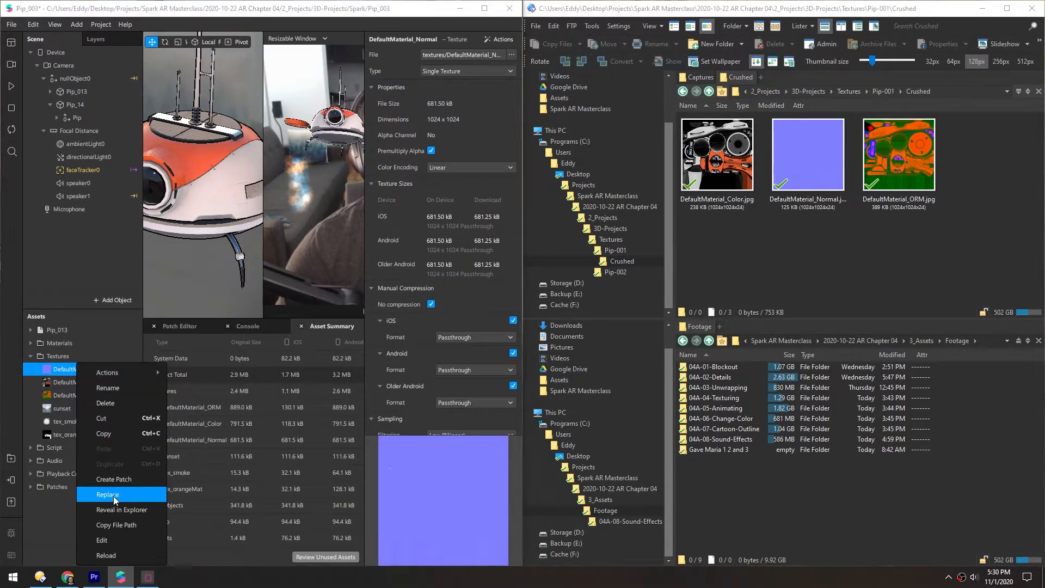
{"action": "left_click", "coordinate": [113, 495]}
{"action": "left_click_drag", "start_coordinate": [246, 25], "coordinate": [396, 64]}
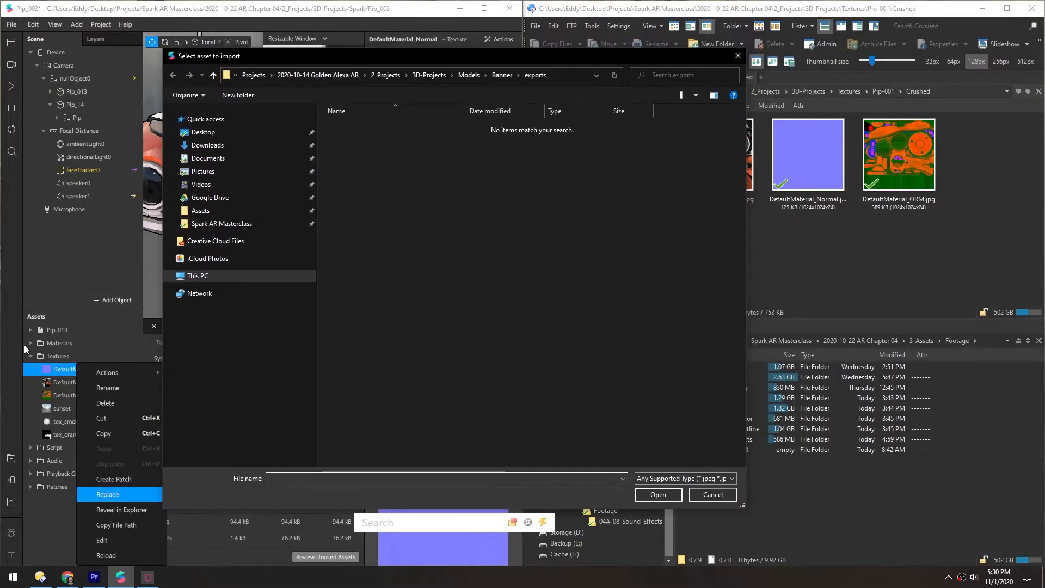
{"action": "left_click", "coordinate": [809, 258]}
{"action": "left_click", "coordinate": [456, 281]}
{"action": "double_click", "coordinate": [413, 135]}
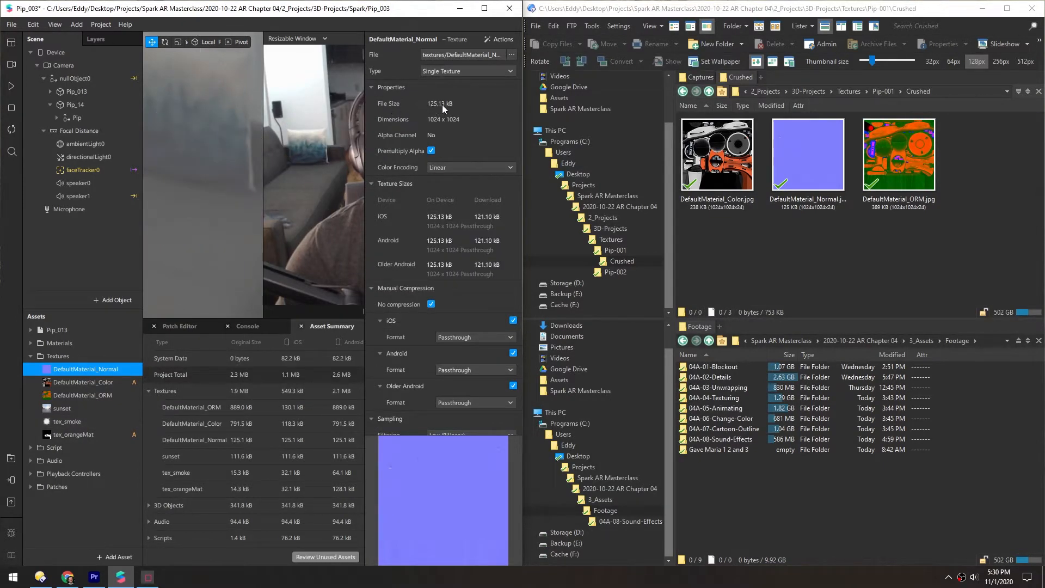
Replace the DefaultMaterial_Color texture asset with the crushed DefaultMaterial_Color.jpg and enable No compression for it.
{"action": "left_click", "coordinate": [62, 382]}
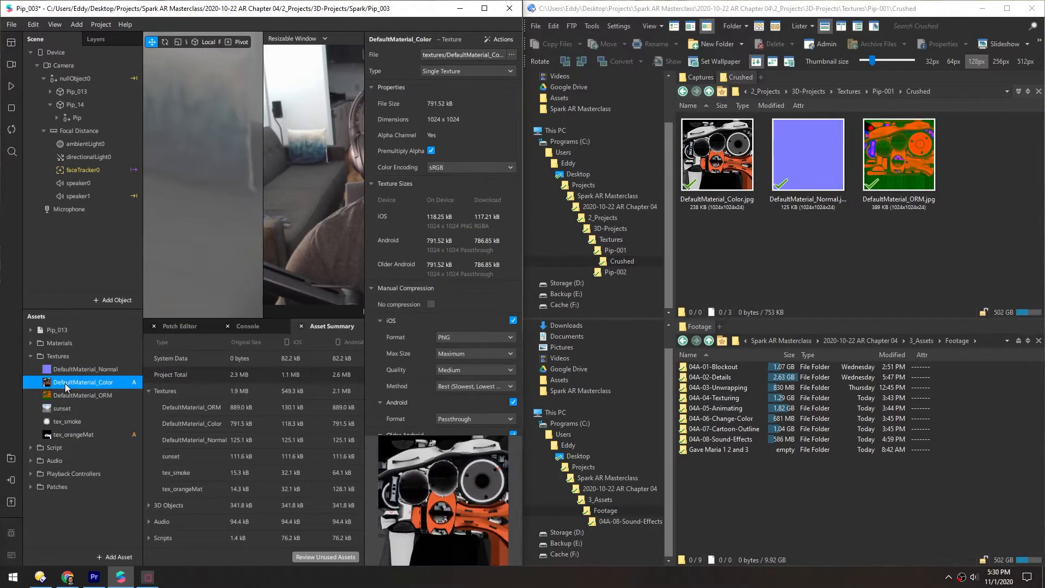
{"action": "right_click", "coordinate": [65, 385]}
{"action": "left_click", "coordinate": [98, 494]}
{"action": "double_click", "coordinate": [356, 134]}
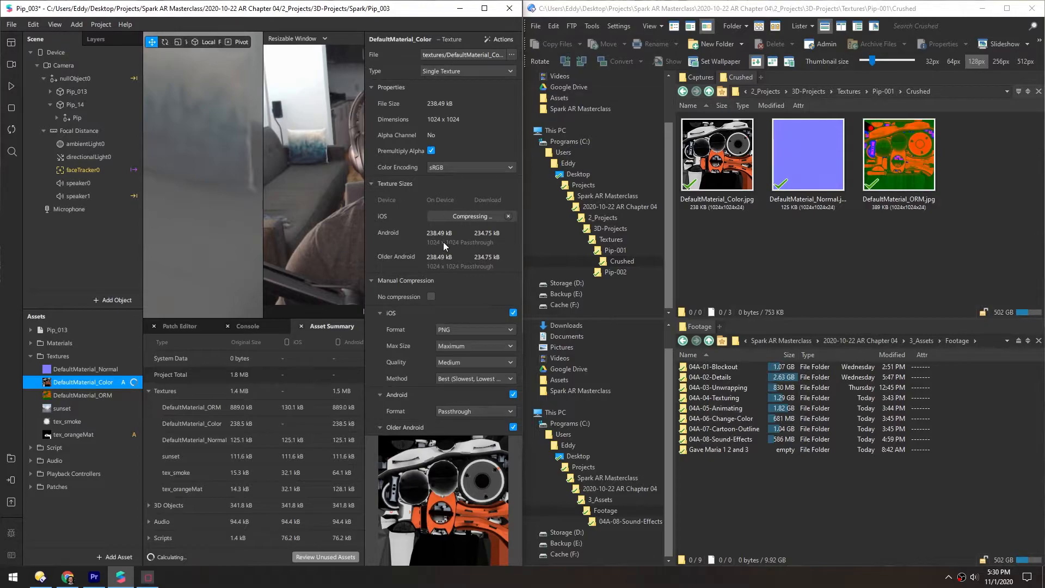
{"action": "left_click", "coordinate": [430, 296]}
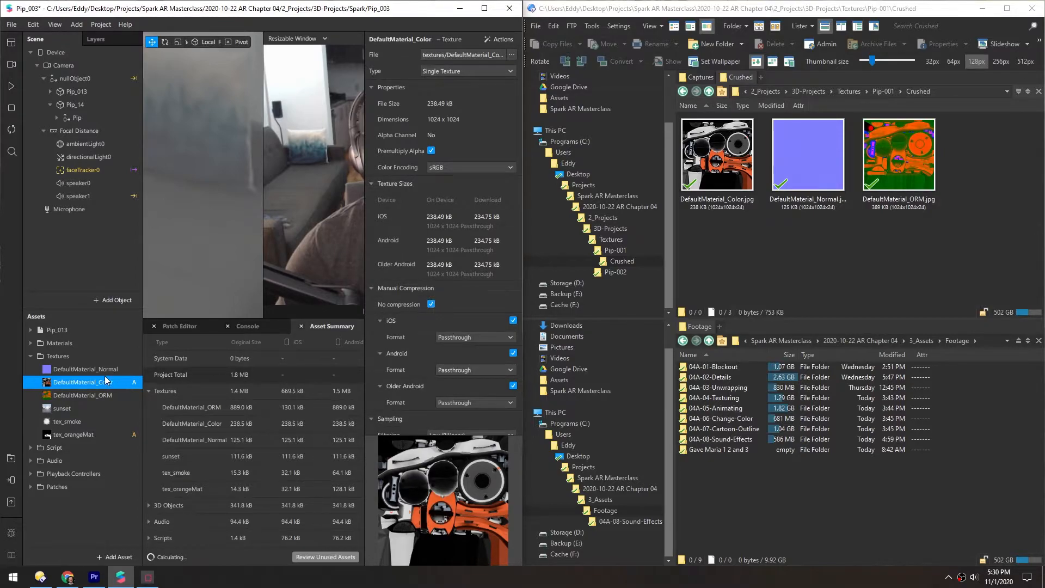
Enable No compression for the DefaultMaterial_ORM texture asset and replace it with the crushed DefaultMaterial_ORM.jpg.
{"action": "left_click", "coordinate": [87, 369]}
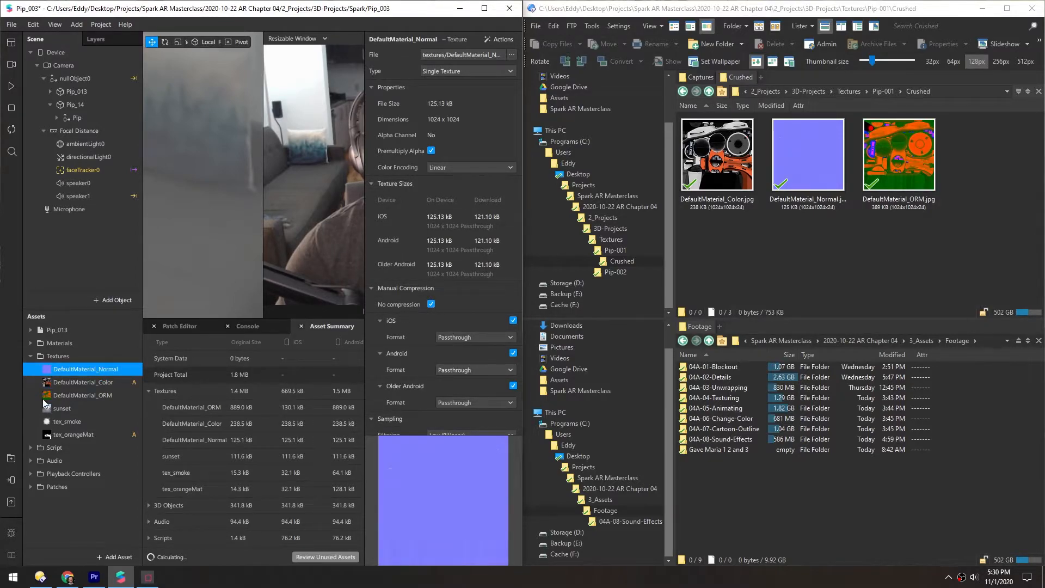
{"action": "left_click", "coordinate": [76, 395]}
{"action": "left_click", "coordinate": [431, 305]}
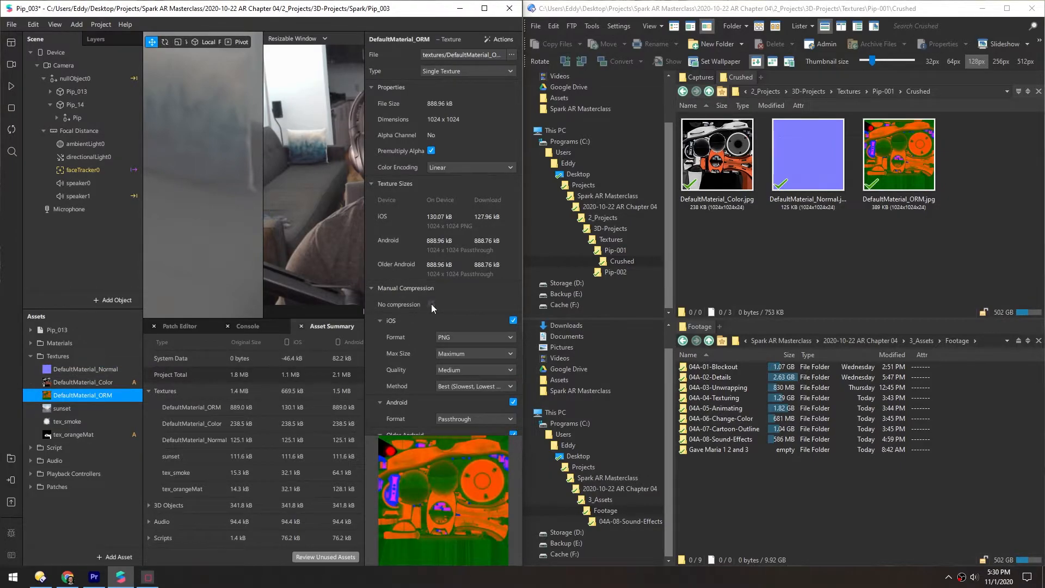
{"action": "right_click", "coordinate": [90, 401]}
{"action": "left_click", "coordinate": [120, 495]}
{"action": "double_click", "coordinate": [458, 143]}
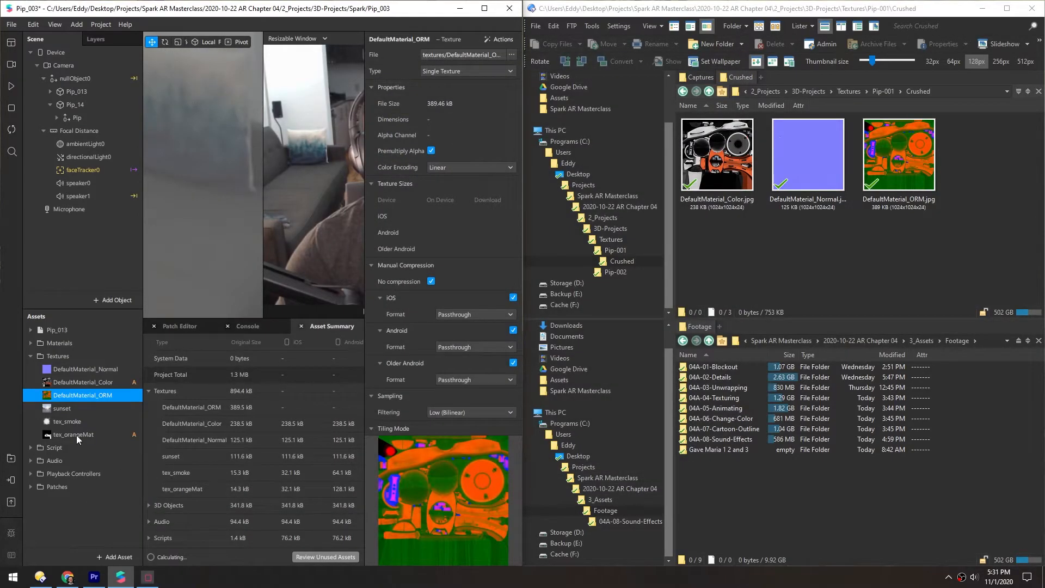
Maximize Spark AR Studio and review the texture sizes in the asset summary sorted by largest iOS download, then inspect the sunset texture.
{"action": "left_click", "coordinate": [485, 8]}
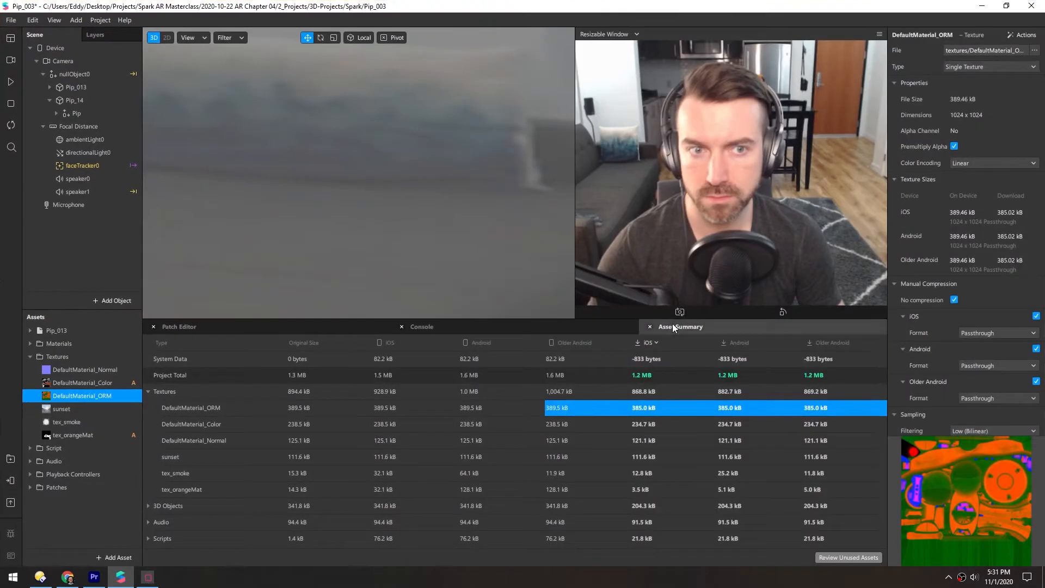
{"action": "left_click", "coordinate": [149, 392]}
{"action": "left_click", "coordinate": [651, 347]}
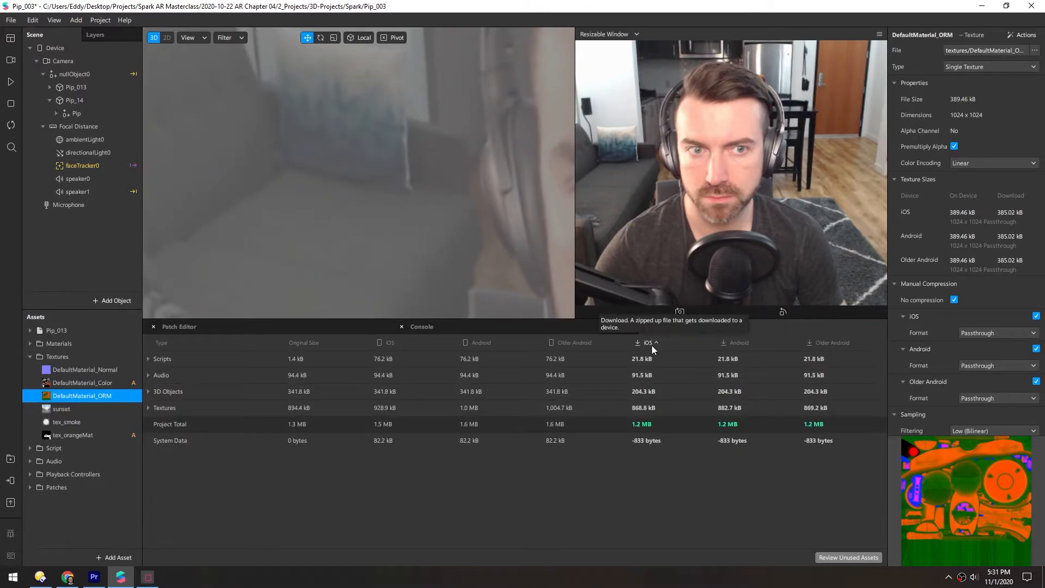
{"action": "left_click", "coordinate": [650, 344]}
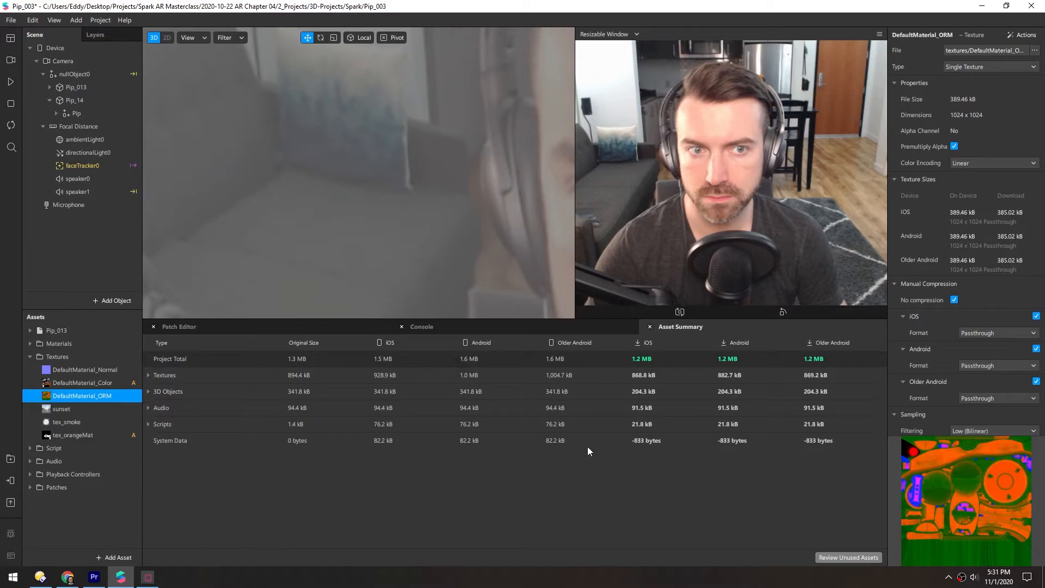
{"action": "left_click", "coordinate": [148, 375]}
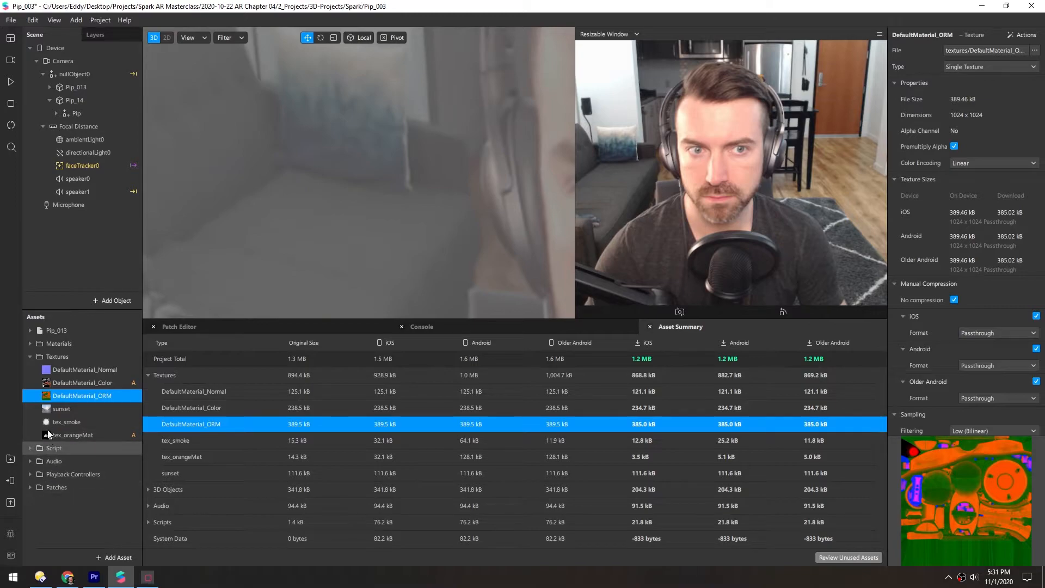
{"action": "left_click", "coordinate": [45, 409]}
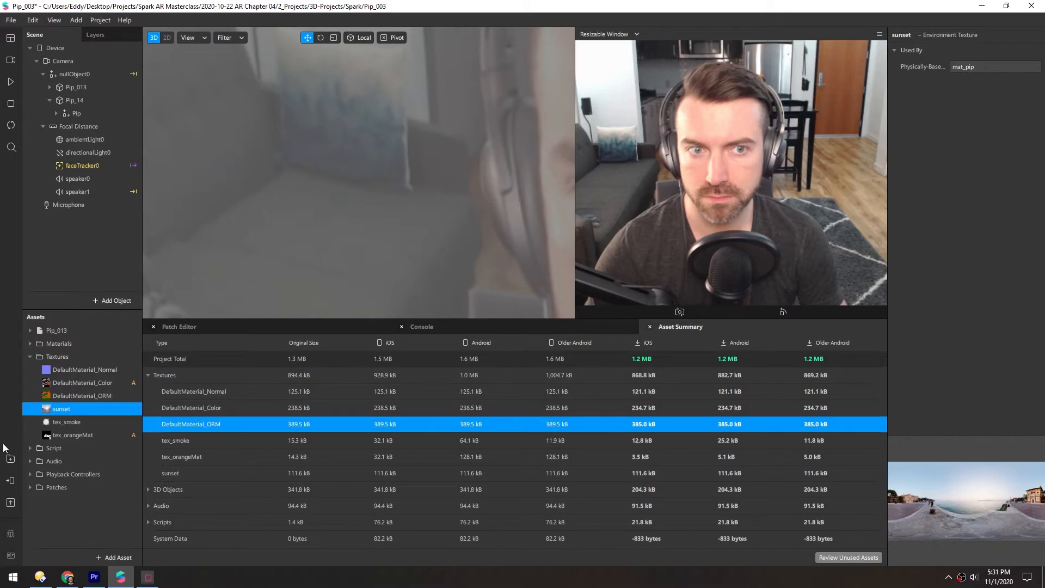
Review the project's capabilities in the publishing check and upload it to Spark AR Hub as a new effect.
{"action": "left_click", "coordinate": [10, 503]}
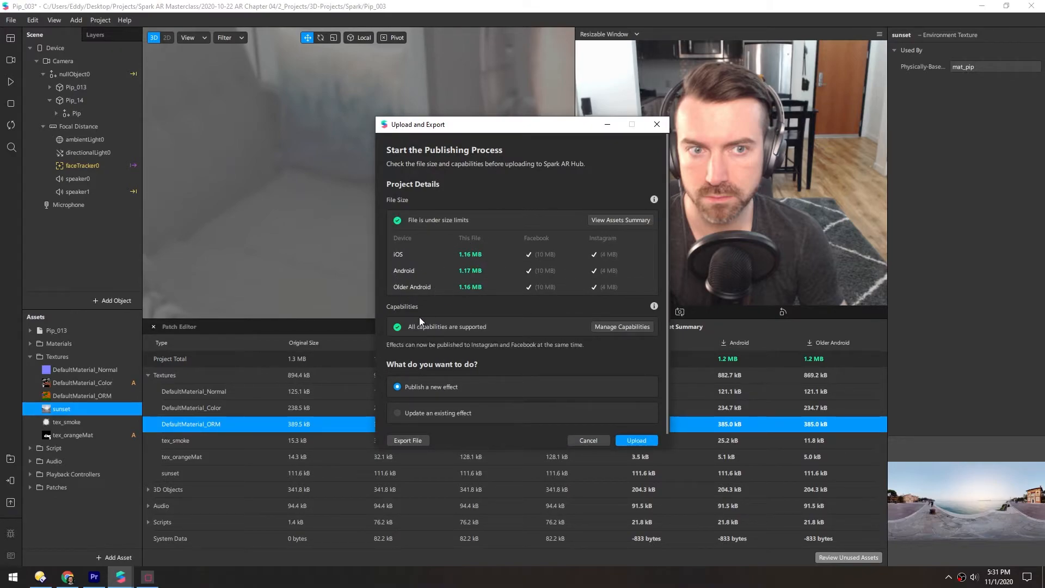
{"action": "left_click", "coordinate": [601, 330]}
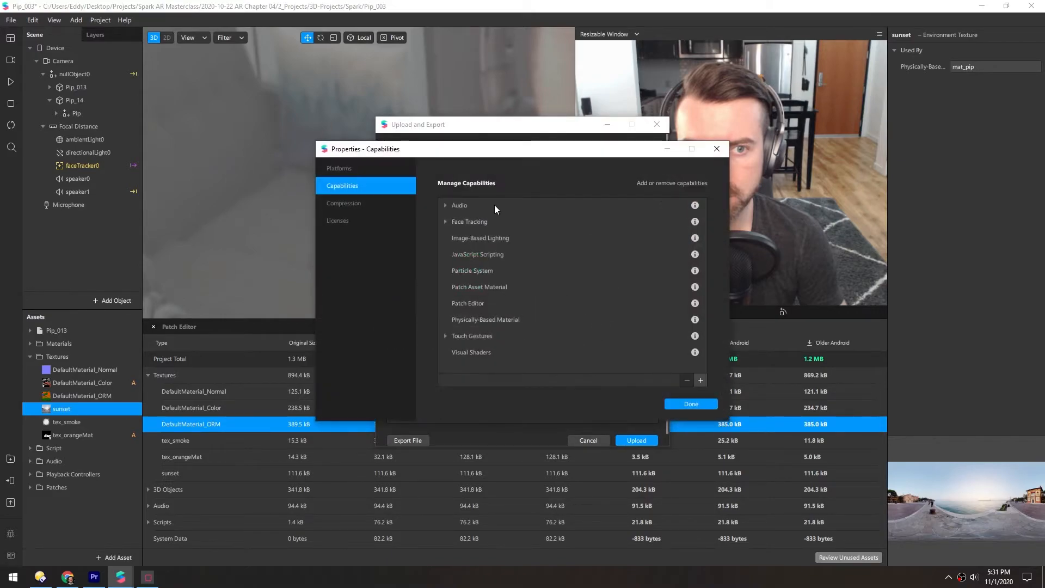
{"action": "left_click", "coordinate": [717, 148]}
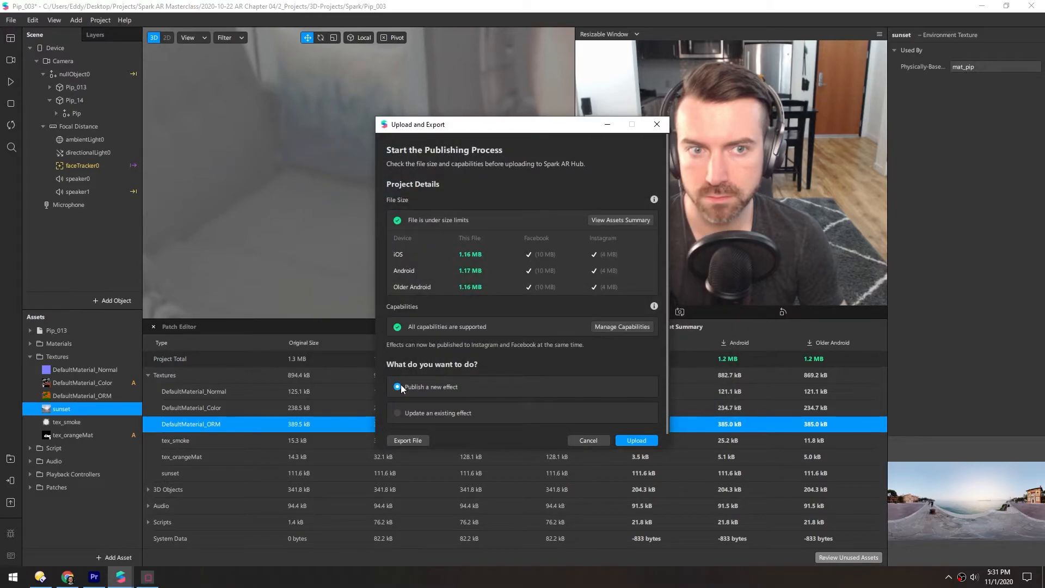
{"action": "left_click", "coordinate": [634, 442]}
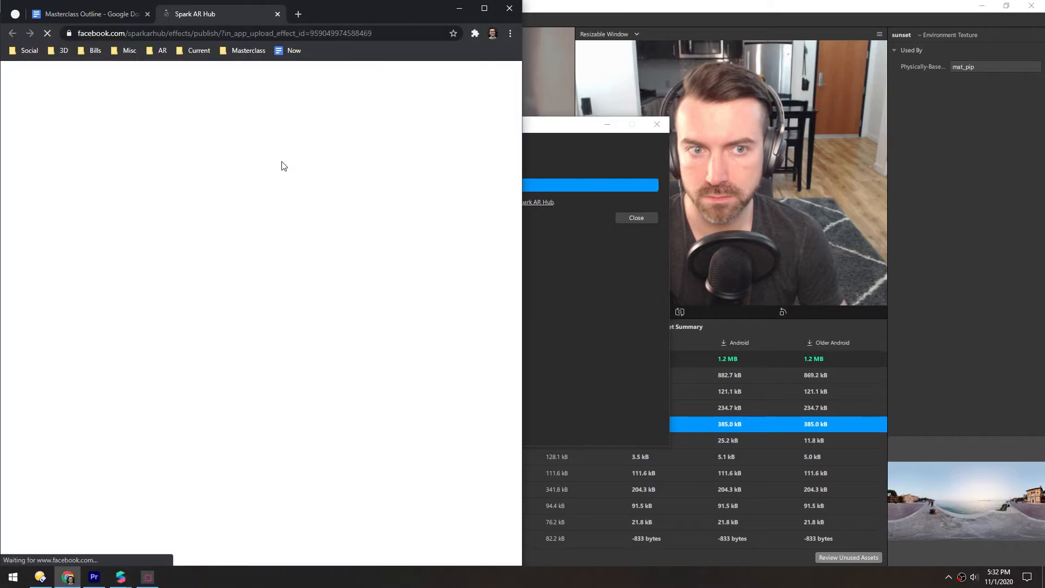
Name the effect Pip and keep the personal account as its owner.
{"action": "left_click", "coordinate": [123, 143]}
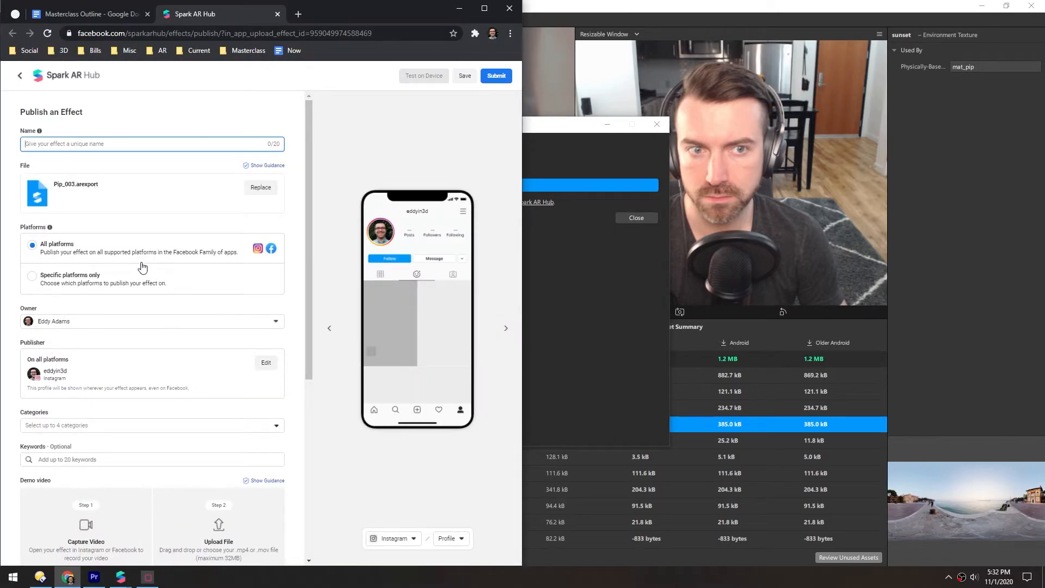
{"action": "type", "text": "Pip"}
{"action": "left_click_drag", "start_coordinate": [307, 216], "coordinate": [310, 290]}
{"action": "left_click", "coordinate": [276, 194]}
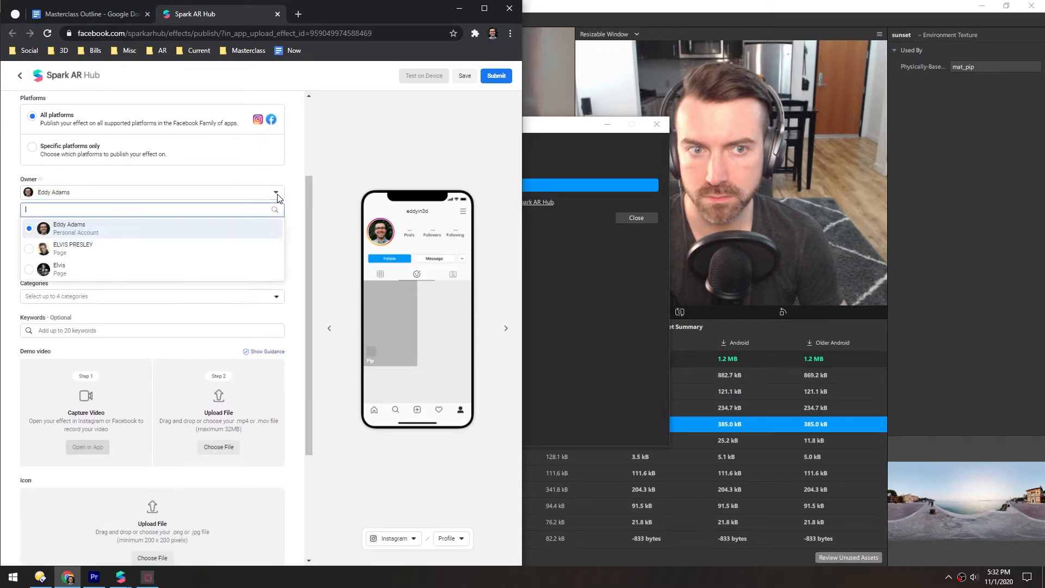
{"action": "left_click", "coordinate": [283, 181]}
{"action": "left_click_drag", "start_coordinate": [308, 181], "coordinate": [317, 214]}
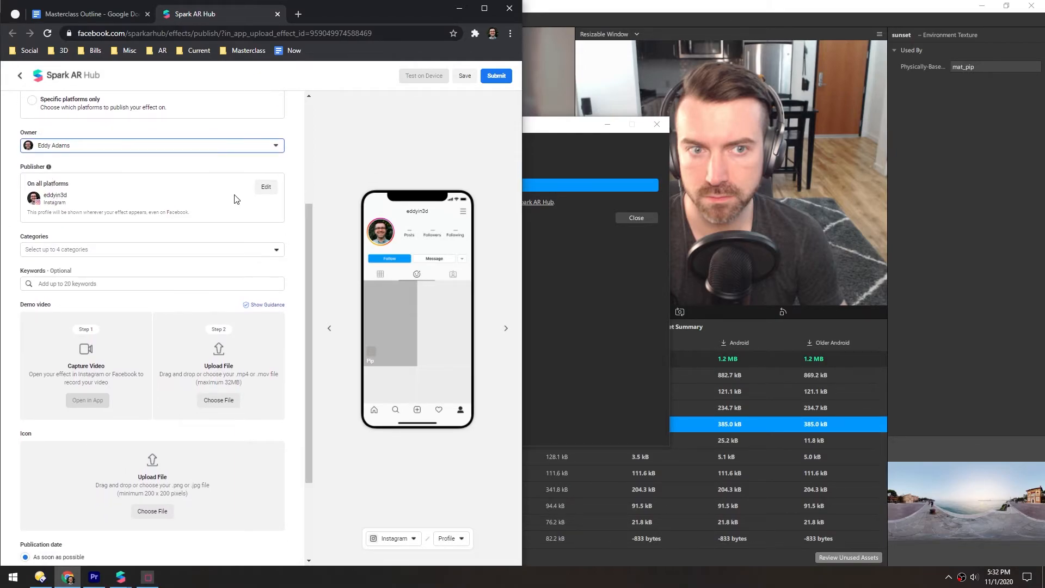
Set the Facebook publisher to the personal Facebook profile and keep the Instagram profile as the Instagram publisher.
{"action": "left_click", "coordinate": [265, 188]}
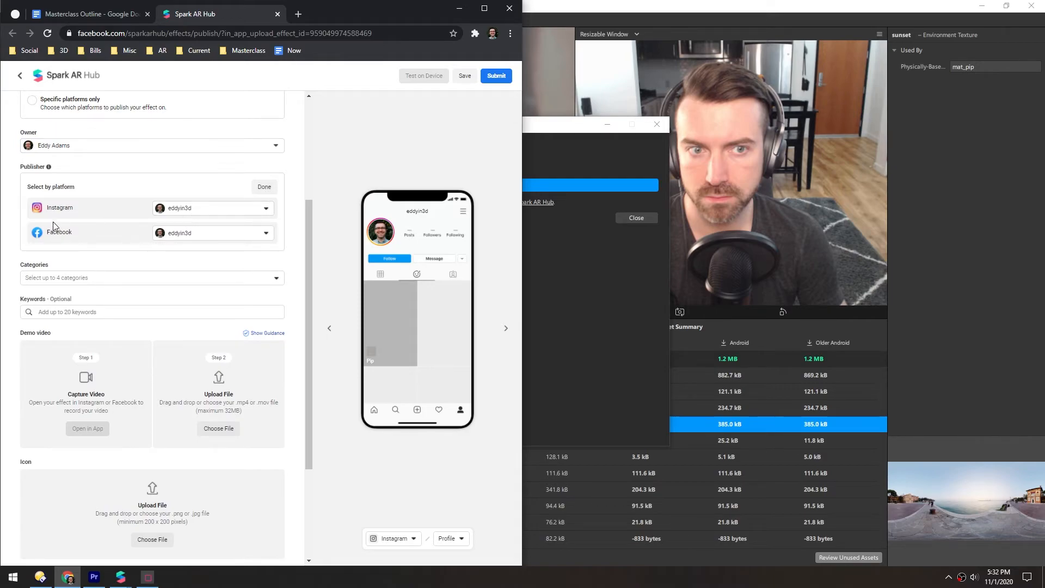
{"action": "left_click", "coordinate": [266, 234]}
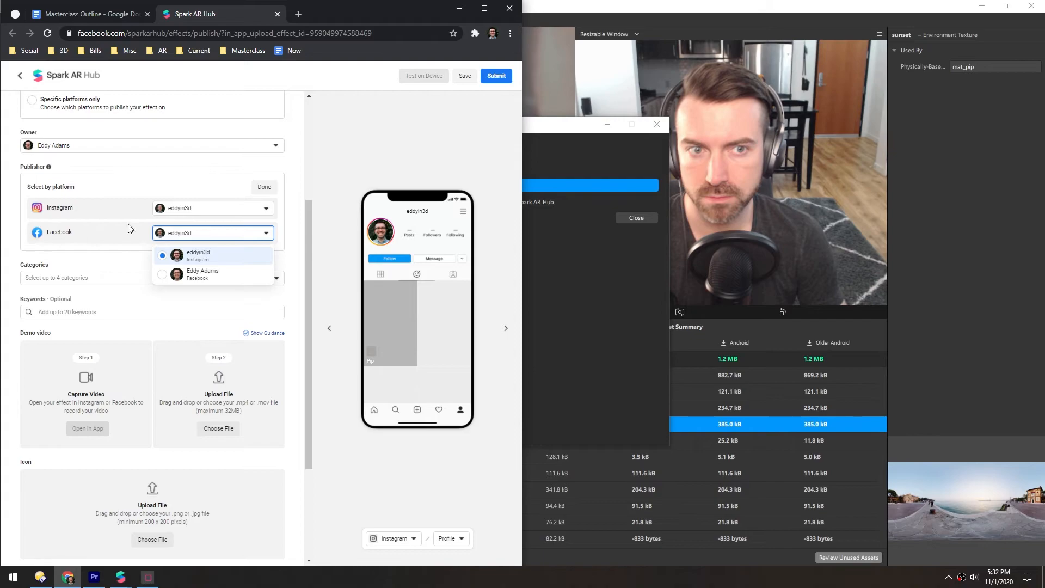
{"action": "left_click", "coordinate": [164, 279]}
{"action": "left_click", "coordinate": [231, 208]}
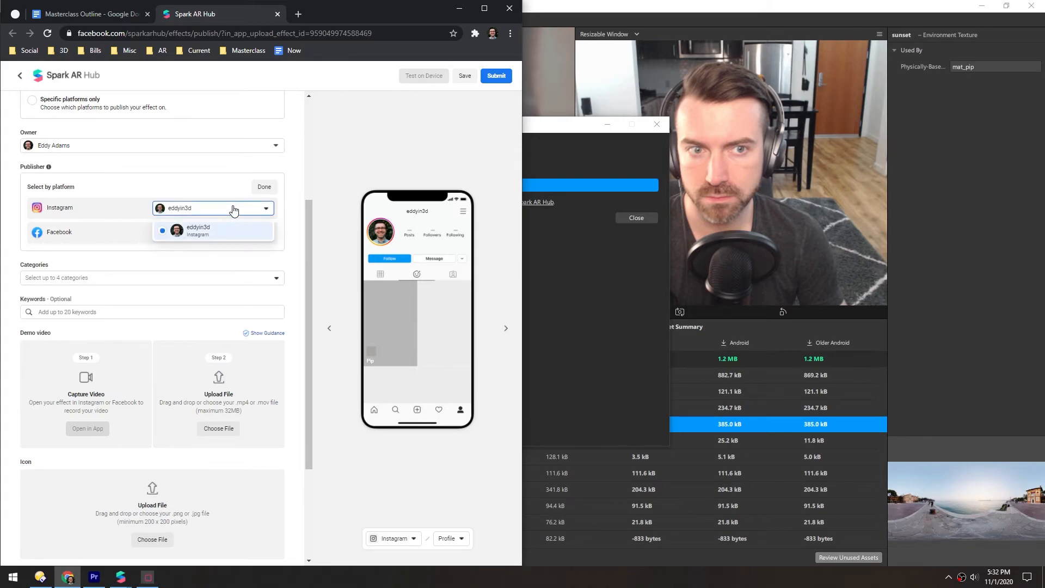
{"action": "left_click", "coordinate": [214, 230]}
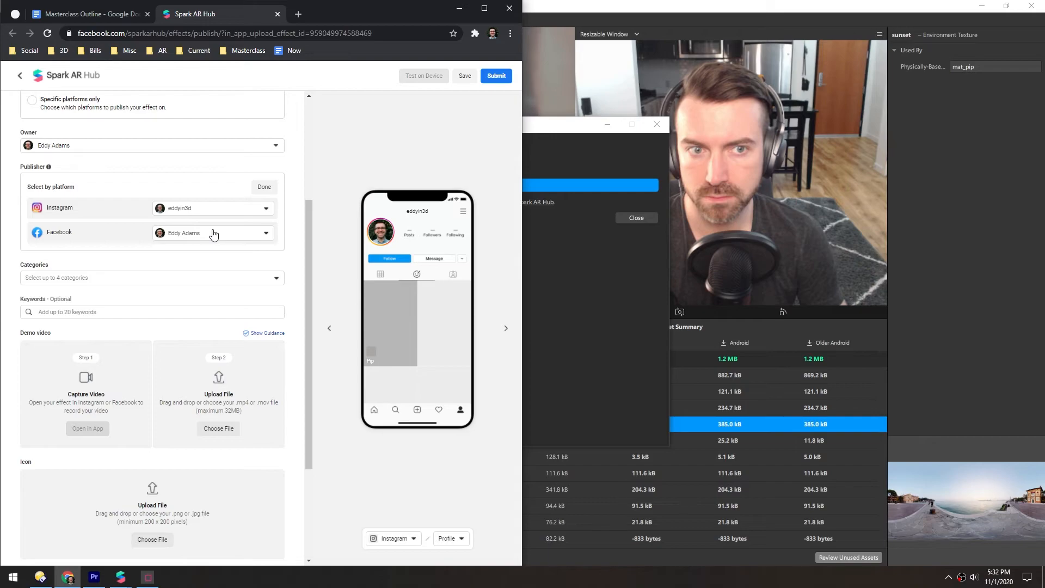
{"action": "left_click", "coordinate": [263, 188]}
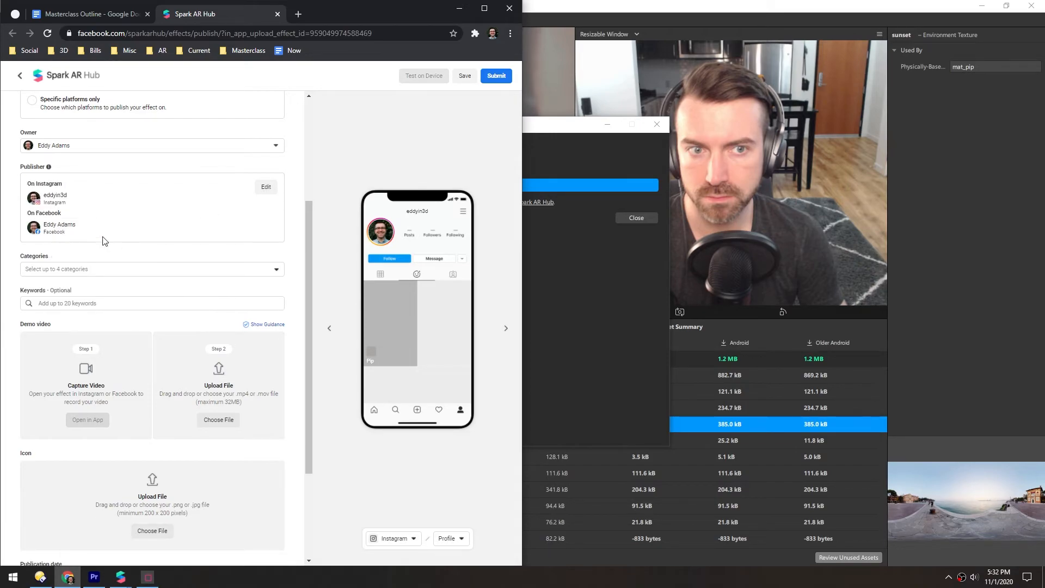
Assign the effect to the Sci-fi & Fantasy category.
{"action": "scroll", "coordinate": [307, 261], "scroll_direction": "down", "scroll_amount": 1}
{"action": "scroll", "coordinate": [306, 274], "scroll_direction": "down", "scroll_amount": 1}
{"action": "left_click", "coordinate": [64, 220]}
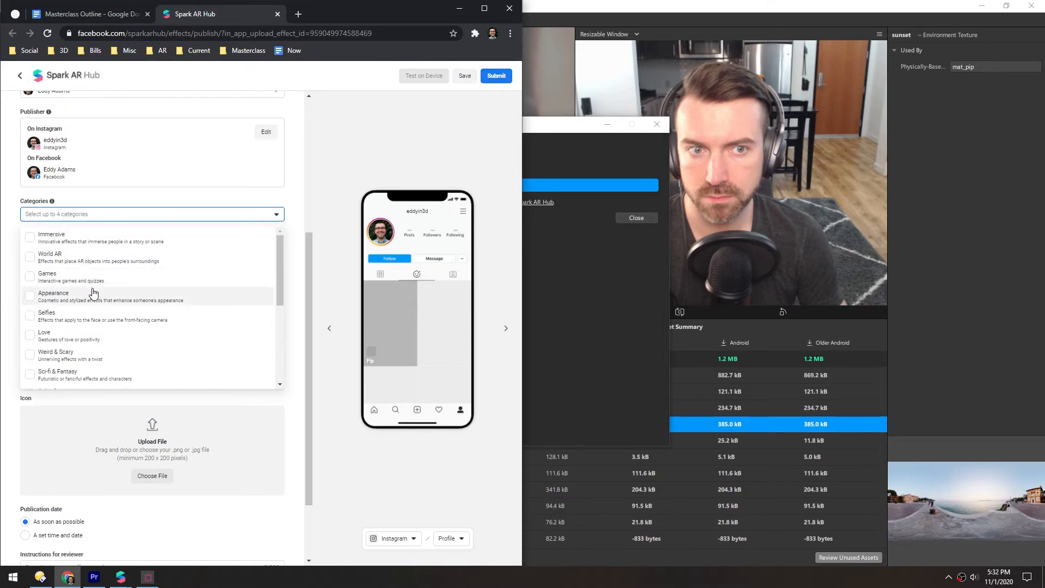
{"action": "left_click", "coordinate": [30, 374]}
{"action": "scroll", "coordinate": [256, 332], "scroll_direction": "down", "scroll_amount": 3}
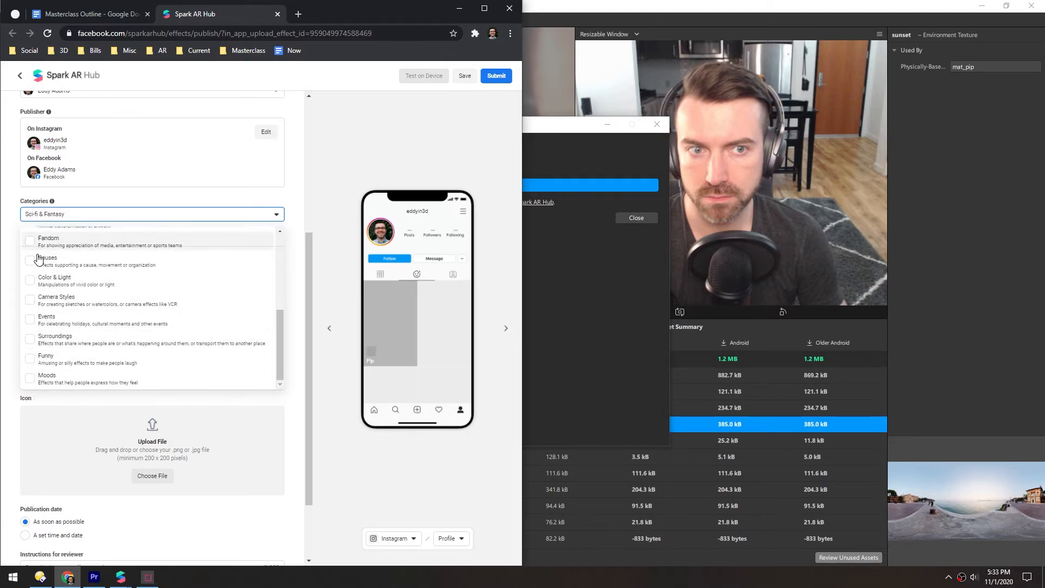
{"action": "left_click", "coordinate": [294, 216]}
Add the keywords robot, flying, jet, pip, droid, buddy, bot and robo to the effect.
{"action": "left_click", "coordinate": [100, 249]}
{"action": "type", "text": "robot"}
{"action": "key", "text": "Return"}
{"action": "type", "text": "flying"}
{"action": "key", "text": "Return"}
{"action": "type", "text": "jet"}
{"action": "key", "text": "Return"}
{"action": "type", "text": "pip"}
{"action": "key", "text": "Return"}
{"action": "type", "text": "droid"}
{"action": "key", "text": "Return"}
{"action": "type", "text": "buddy"}
{"action": "key", "text": "Return"}
{"action": "type", "text": "bot"}
{"action": "key", "text": "Return"}
{"action": "type", "text": "fobo"}
{"action": "key", "text": "Return"}
Review the remaining demo video, icon, publication date and reviewer fields, and save the effect as a draft.
{"action": "scroll", "coordinate": [308, 279], "scroll_direction": "down", "scroll_amount": 2}
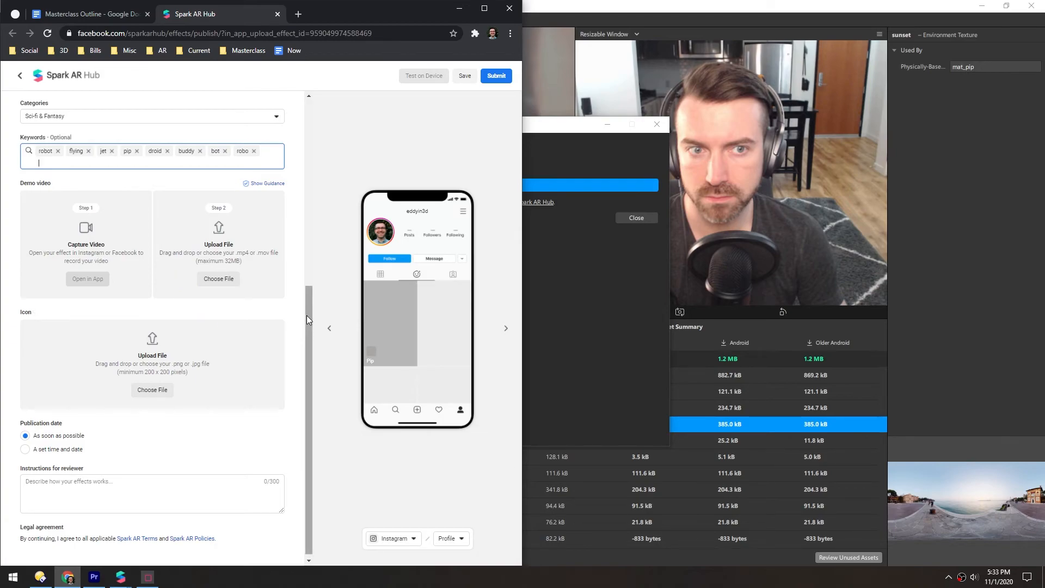
{"action": "scroll", "coordinate": [307, 315], "scroll_direction": "down", "scroll_amount": 1}
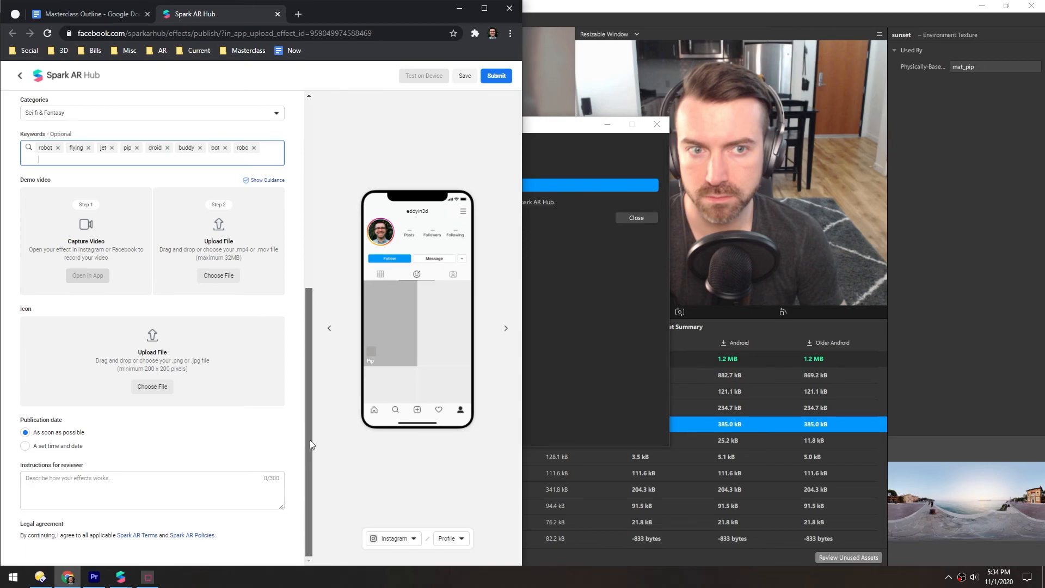
{"action": "scroll", "coordinate": [333, 382], "scroll_direction": "up", "scroll_amount": 1}
{"action": "left_click_drag", "start_coordinate": [332, 378], "coordinate": [317, 501]}
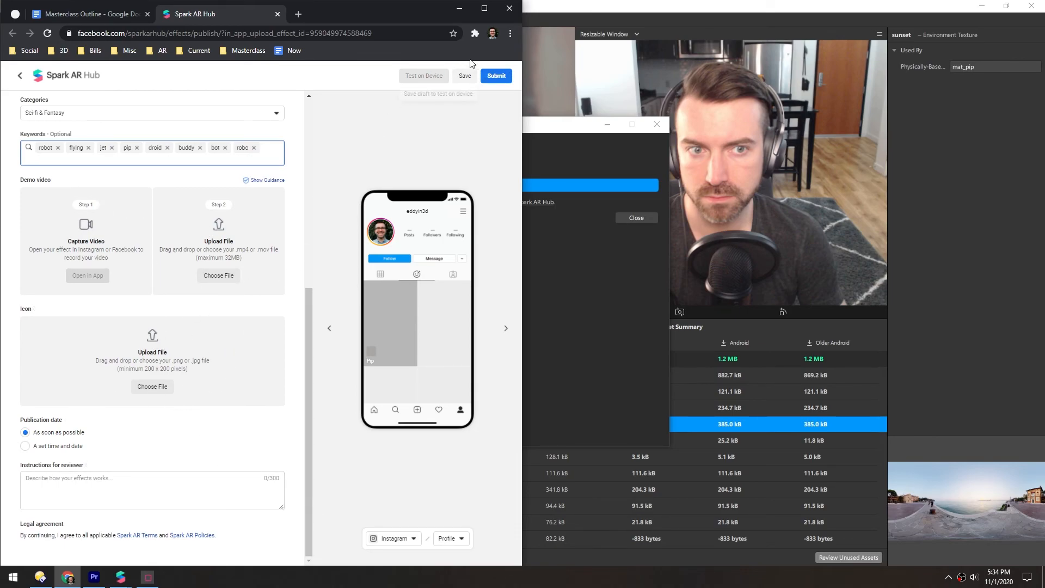
{"action": "left_click", "coordinate": [464, 79]}
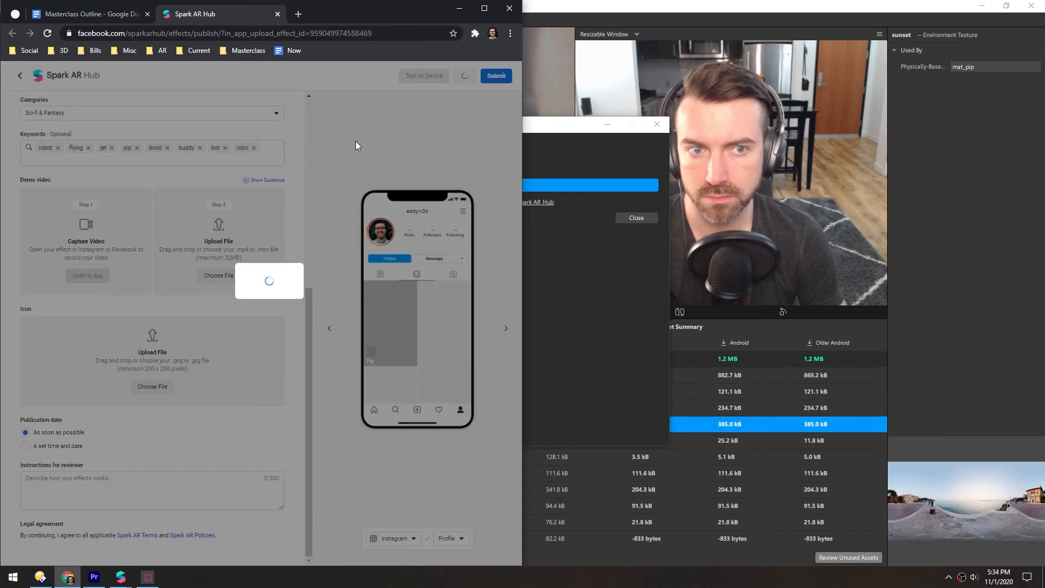